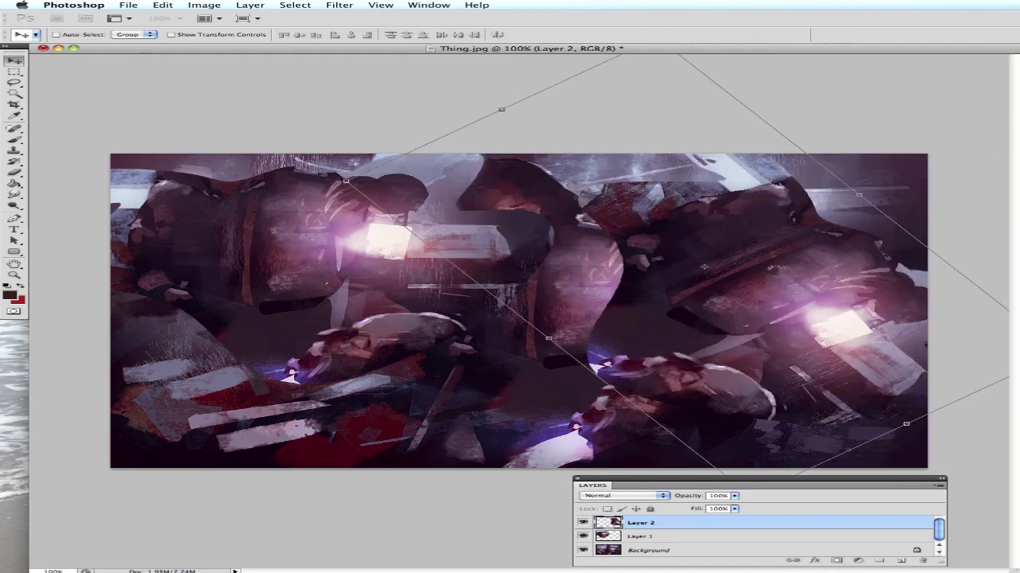
Merge all layers, then duplicate the result, flip the copy vertically, and set it to Multiply at reduced opacity
key("ctrl+shift+e")
key("ctrl+j")
key("ctrl+t")
right_click(811, 450)
left_click(717, 431)
key("Return")
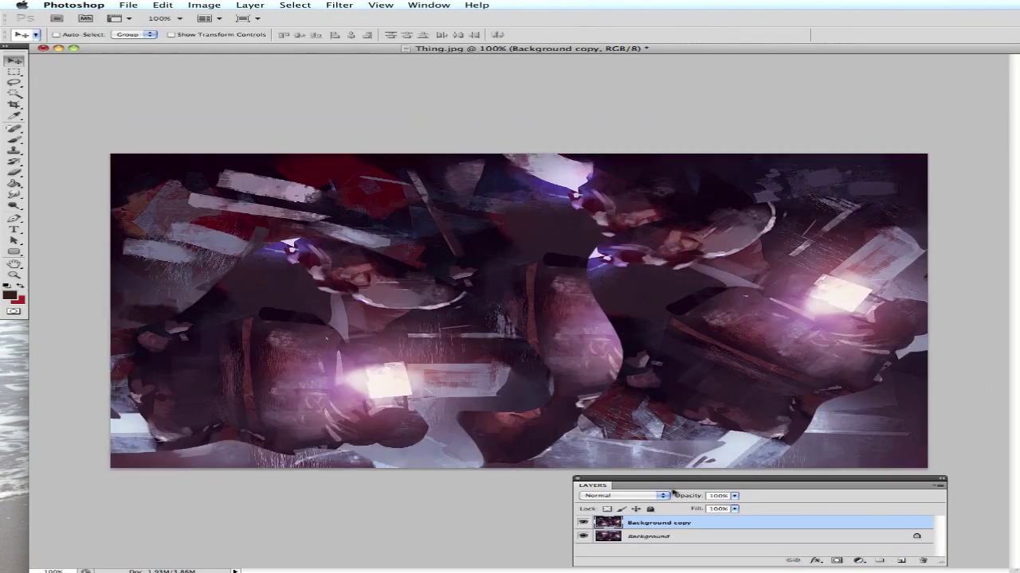
left_click(621, 495)
left_click_drag(735, 496, 720, 506)
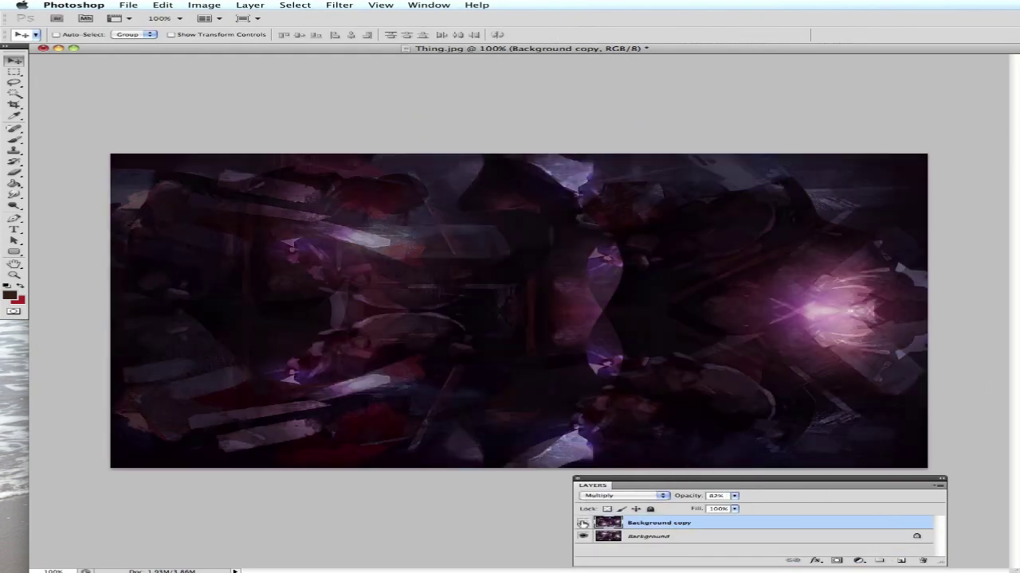
Hide the flipped copy and darken the Background with a Curves adjustment
left_click(717, 536)
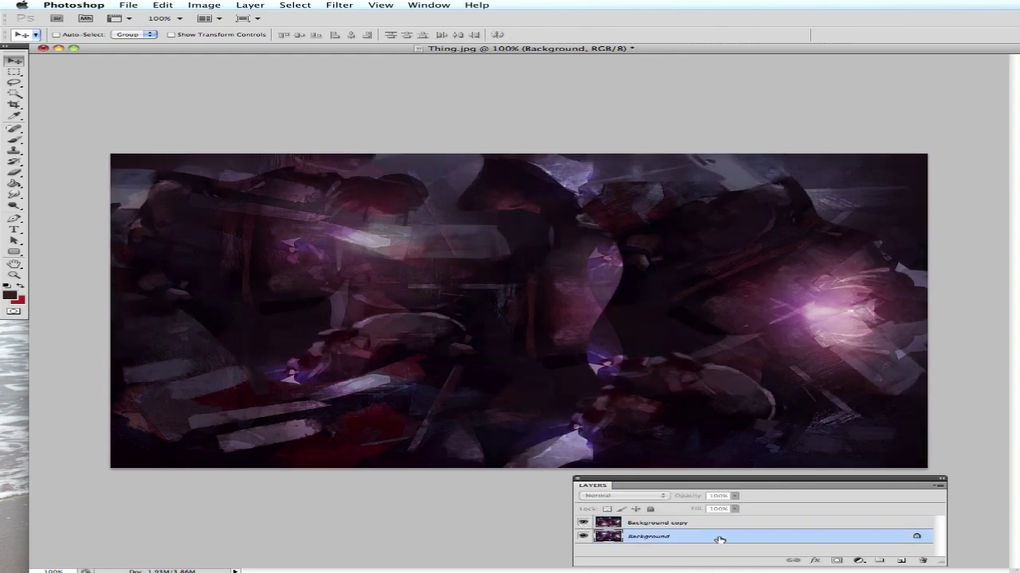
left_click(583, 523)
key("i")
key("ctrl+m")
left_click_drag(311, 202, 312, 286)
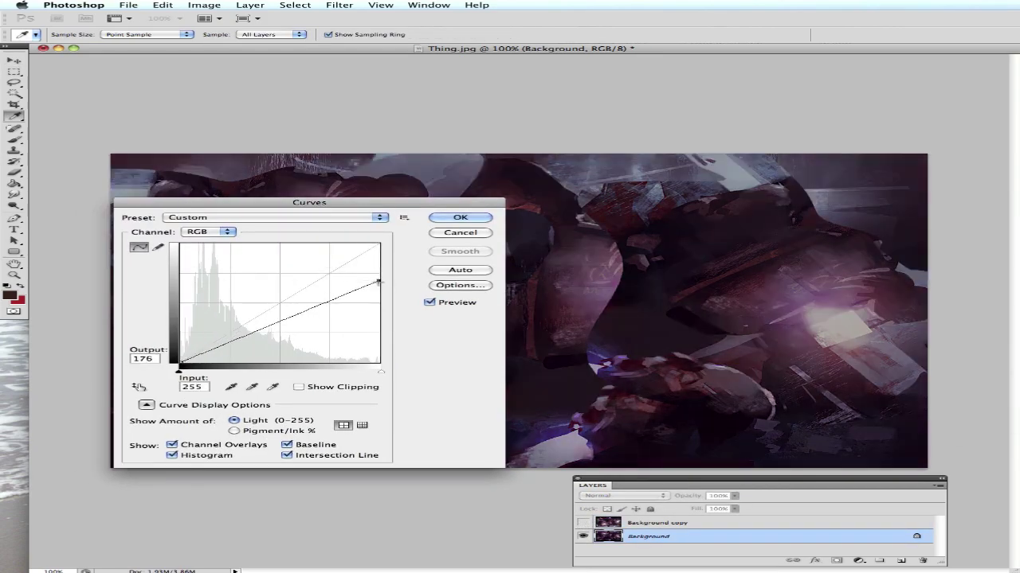
left_click(403, 90)
Paint grey textured strokes on the Background, then a Color Dodge purple glow centre-right
key("v")
key("b")
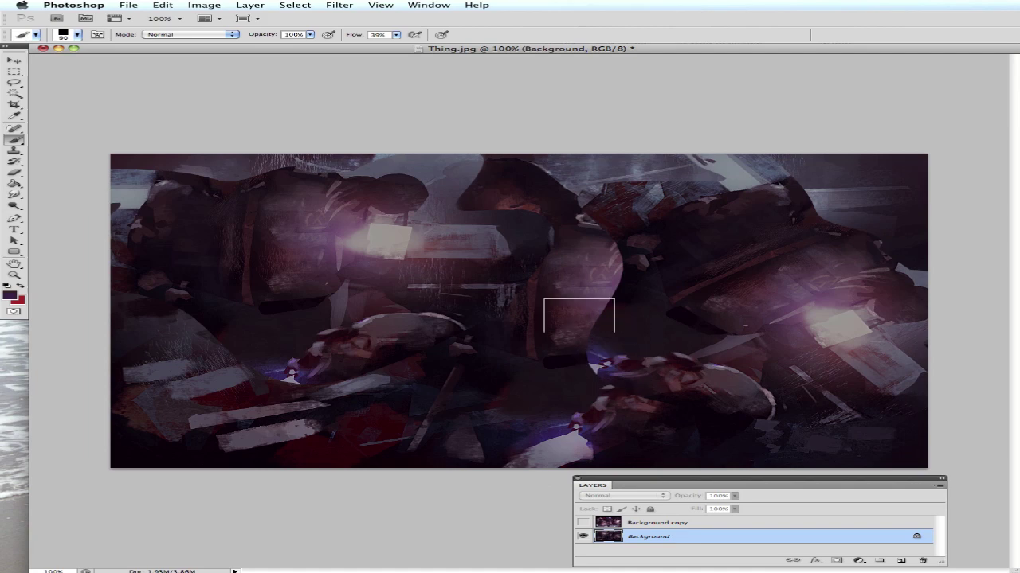
mouse_move(580, 316)
left_mouse_down()
mouse_move(648, 204)
mouse_move(626, 375)
left_mouse_up()
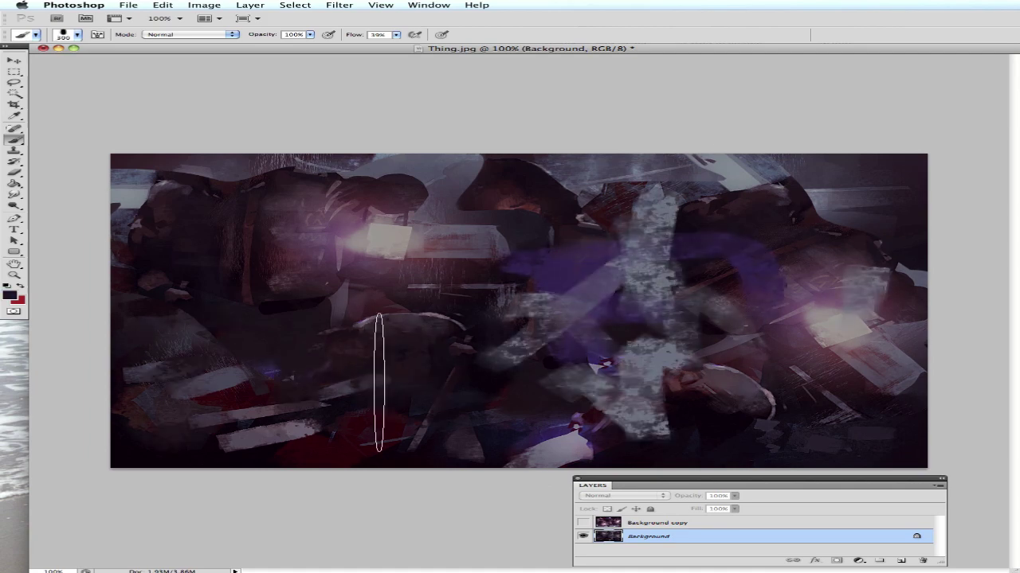
mouse_move(379, 382)
left_mouse_down()
mouse_move(487, 318)
mouse_move(660, 338)
mouse_move(325, 353)
mouse_move(748, 350)
left_mouse_up()
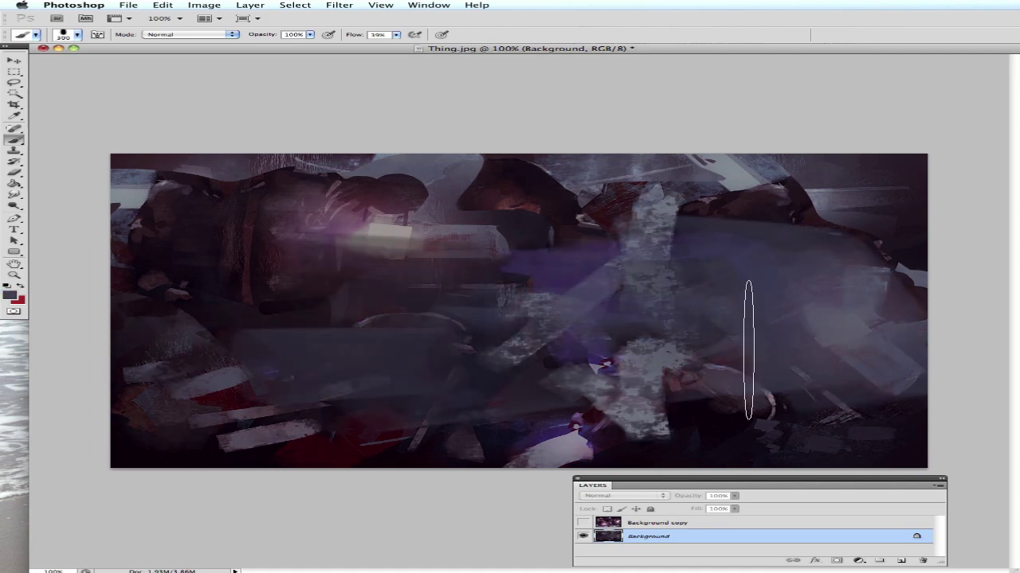
left_click(190, 34)
left_click(204, 118)
mouse_move(629, 270)
left_mouse_down()
mouse_move(712, 255)
mouse_move(675, 326)
mouse_move(319, 364)
mouse_move(398, 263)
left_mouse_up()
Show the copy again, erase parts near its top, and add a layer mask
left_click(583, 522)
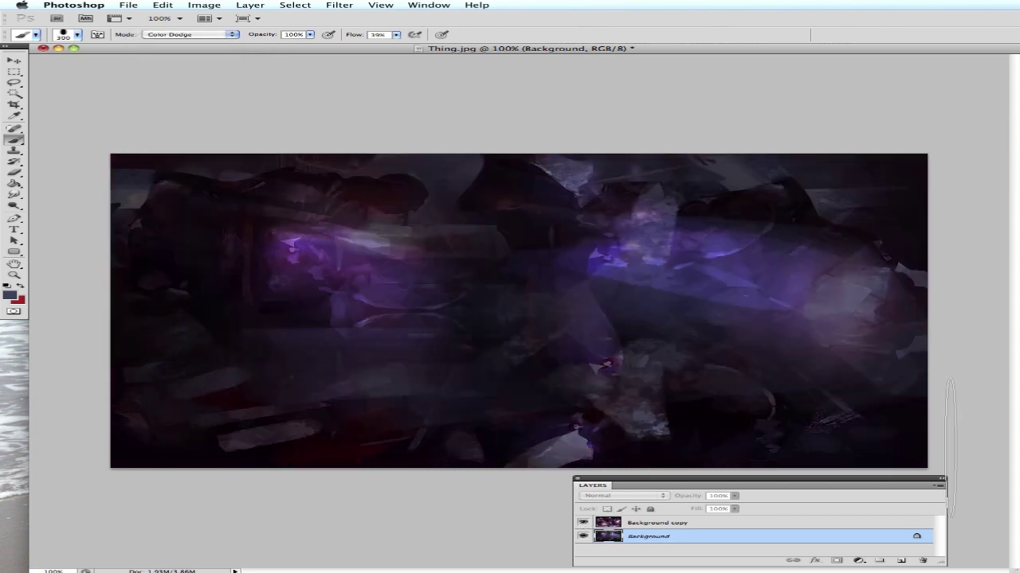
left_click(728, 522)
key("e")
mouse_move(467, 206)
left_mouse_down()
mouse_move(425, 167)
mouse_move(455, 212)
left_mouse_up()
key("ctrl+z")
left_click(836, 560)
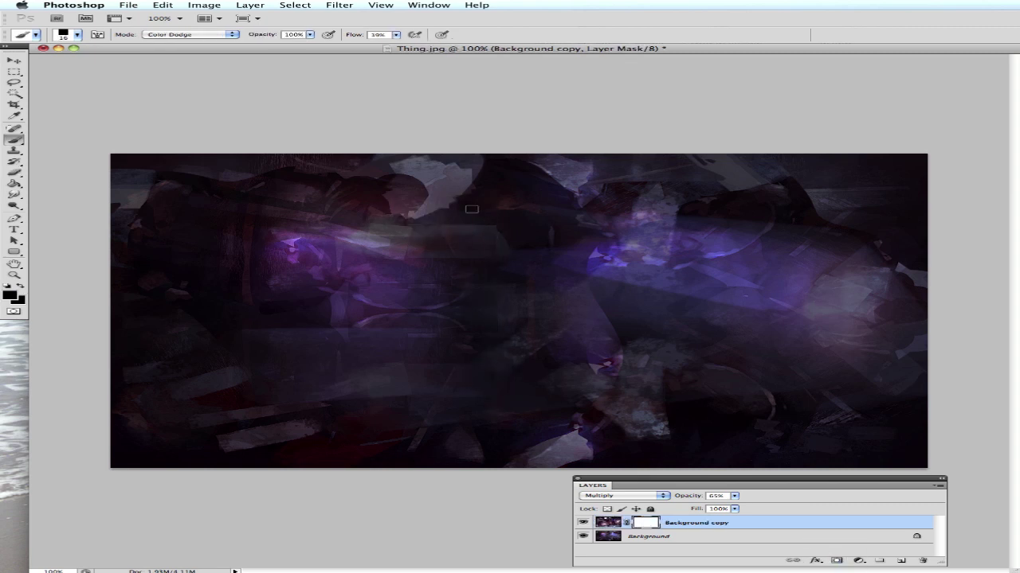
Erase the dark copy at brush sizes 100 and 250 to reveal purple light streaks
key("z")
key("b")
left_click(608, 522)
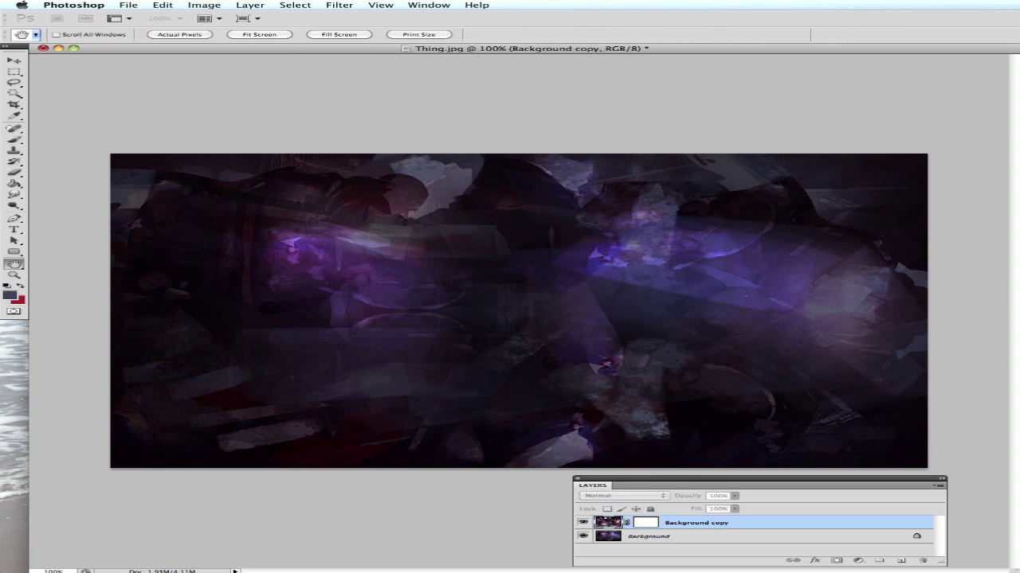
key("e")
mouse_move(479, 189)
left_mouse_down()
mouse_move(553, 209)
mouse_move(364, 228)
mouse_move(582, 268)
mouse_move(757, 191)
left_mouse_up()
left_click_drag(716, 282, 685, 262)
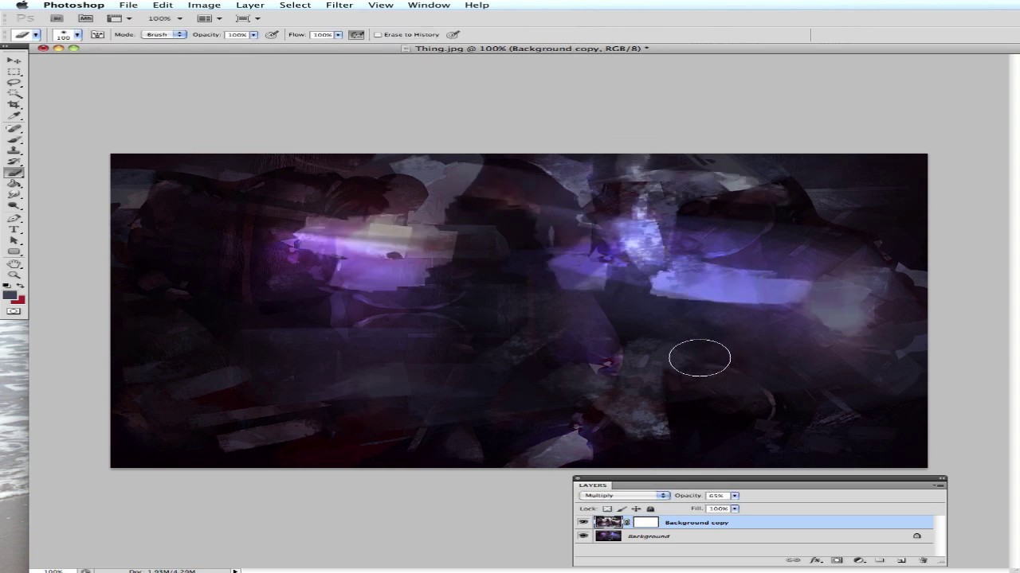
key("bracketright")
key("bracketright")
key("bracketright")
mouse_move(699, 358)
left_mouse_down()
mouse_move(262, 291)
mouse_move(740, 193)
left_mouse_up()
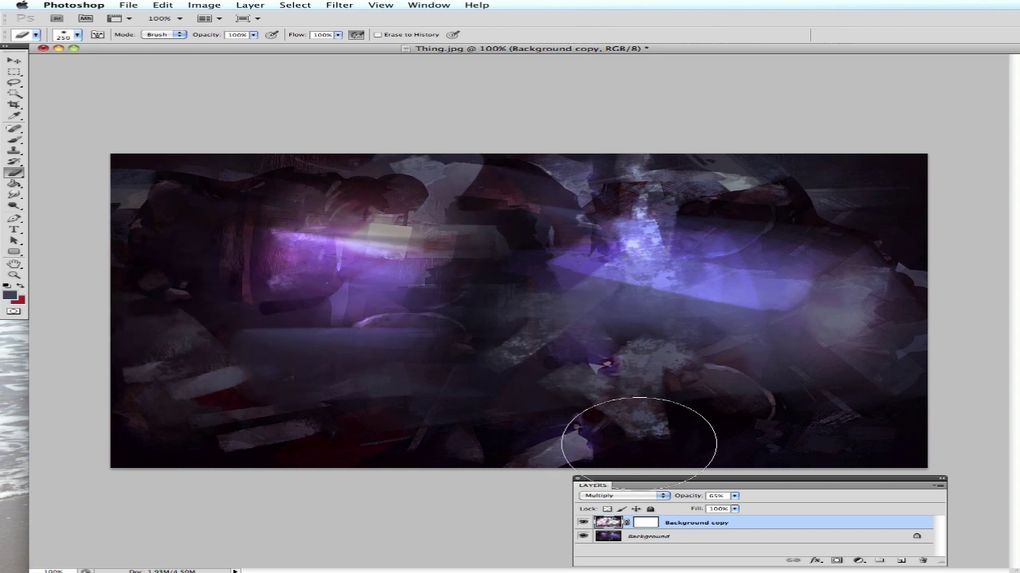
left_click_drag(842, 376, 850, 246)
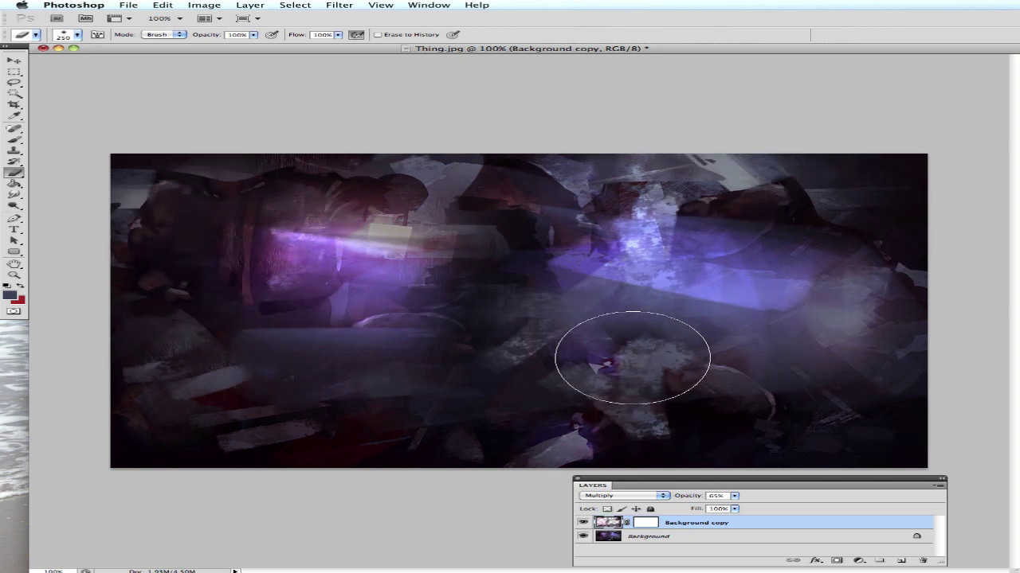
Merge the copy into the Background and add a new empty Layer 1
key("ctrl+e")
key("l")
key("ctrl+shift+alt+n")
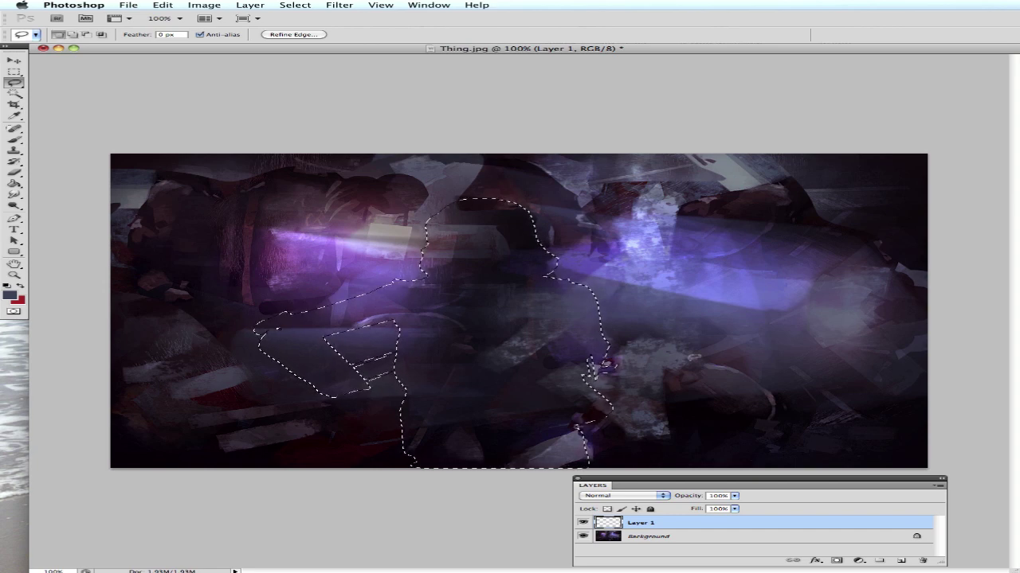
Paint the figure's head, arm and torso dark inside the selection, switching the brush from Color Dodge to Normal
key("b")
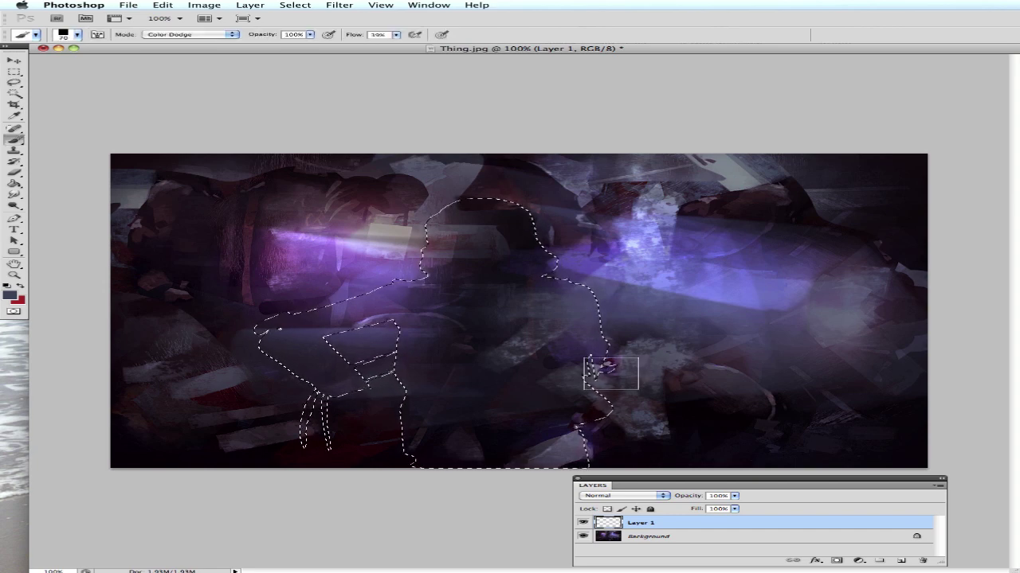
mouse_move(467, 269)
left_mouse_down()
mouse_move(431, 267)
mouse_move(295, 319)
mouse_move(438, 371)
mouse_move(553, 260)
left_mouse_up()
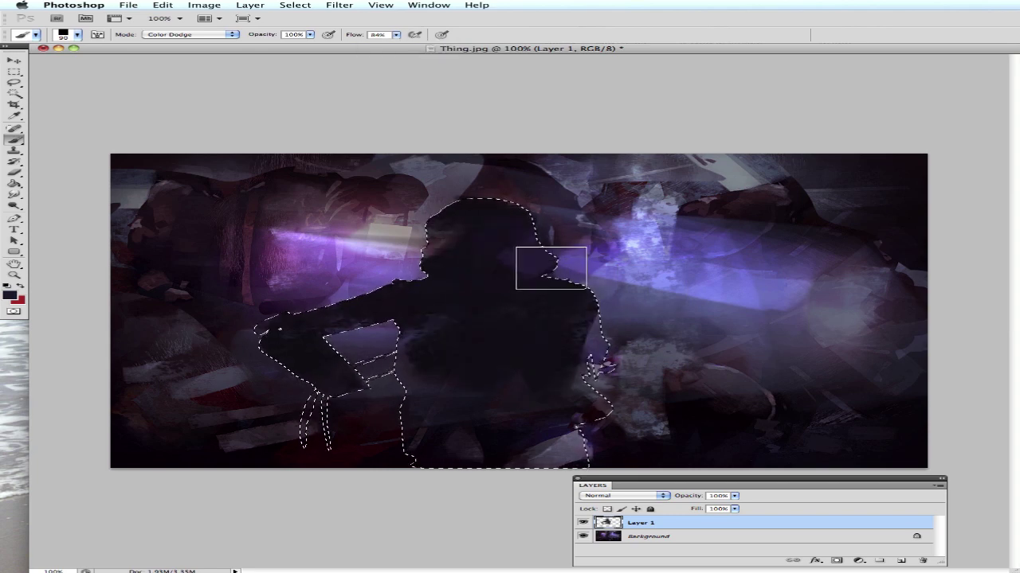
left_click(211, 34)
left_click(214, 8)
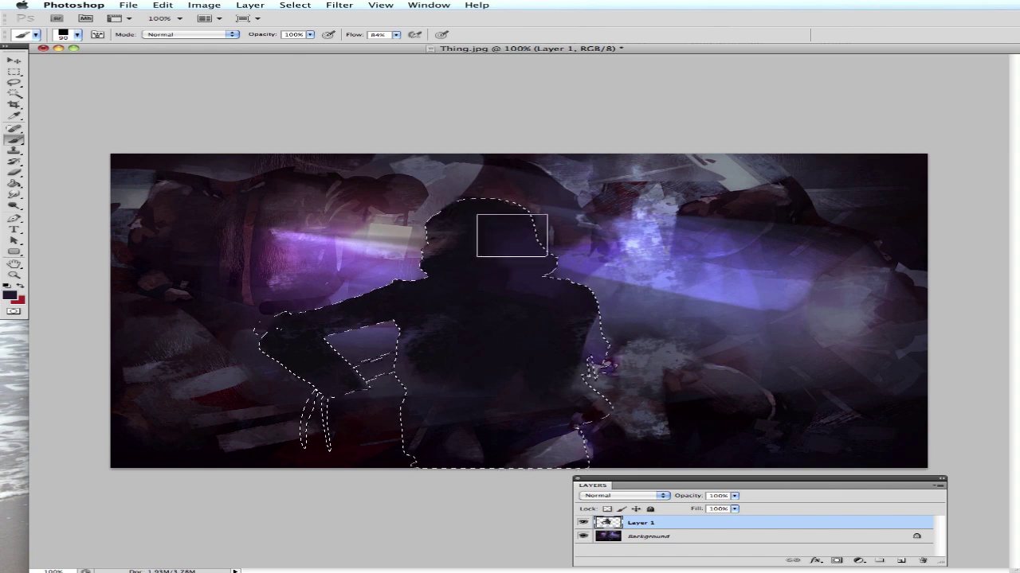
mouse_move(303, 357)
left_mouse_down()
mouse_move(533, 448)
mouse_move(497, 403)
mouse_move(575, 394)
left_mouse_up()
Deselect the figure and add an empty Layer 2 above it
key("ctrl+d")
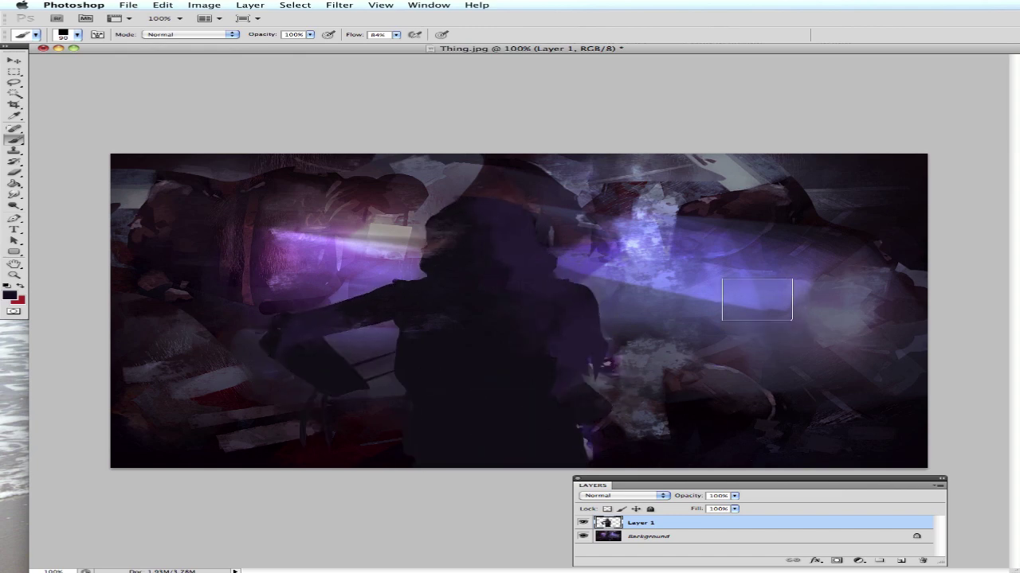
key("l")
key("ctrl+shift+alt+n")
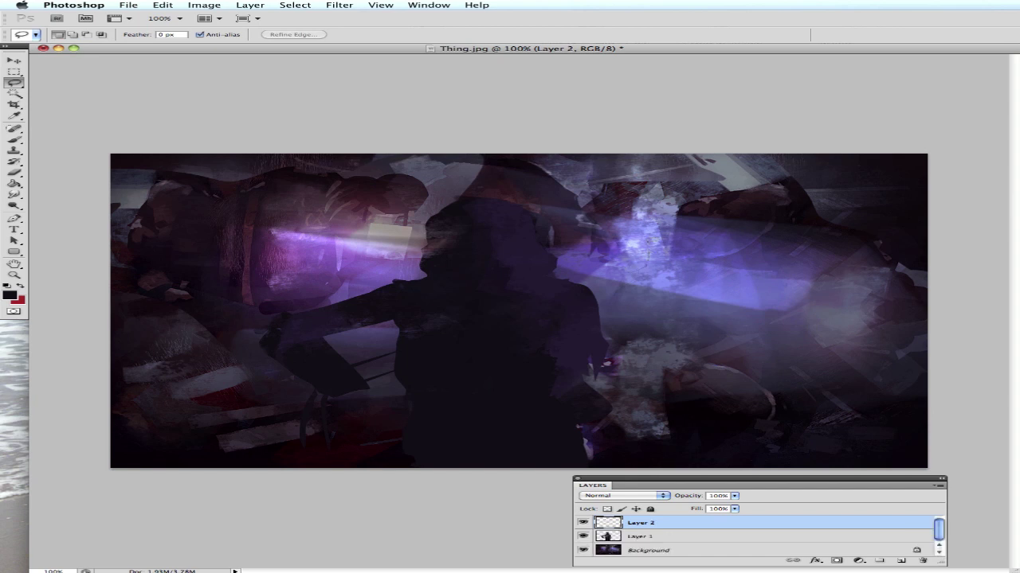
Outline and paint a second figure's silhouette, then duplicate it across the scene
mouse_move(653, 324)
left_mouse_down()
mouse_move(647, 267)
mouse_move(678, 246)
mouse_move(648, 284)
mouse_move(681, 225)
mouse_move(711, 325)
mouse_move(413, 289)
mouse_move(159, 298)
left_mouse_up()
key("b")
key("ctrl+d")
key("v")
key("ctrl+bracketleft")
key("ctrl+bracketleft")
key("ctrl+m")
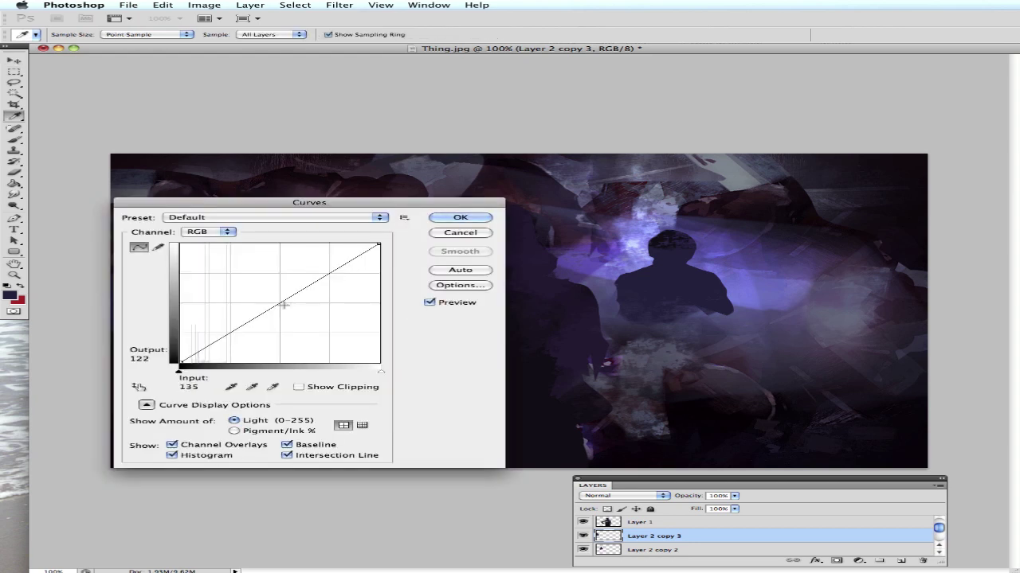
key("Return")
On a new layer, brush purple haze on the left and around the lower-right figures
key("ctrl+shift+alt+n")
key("b")
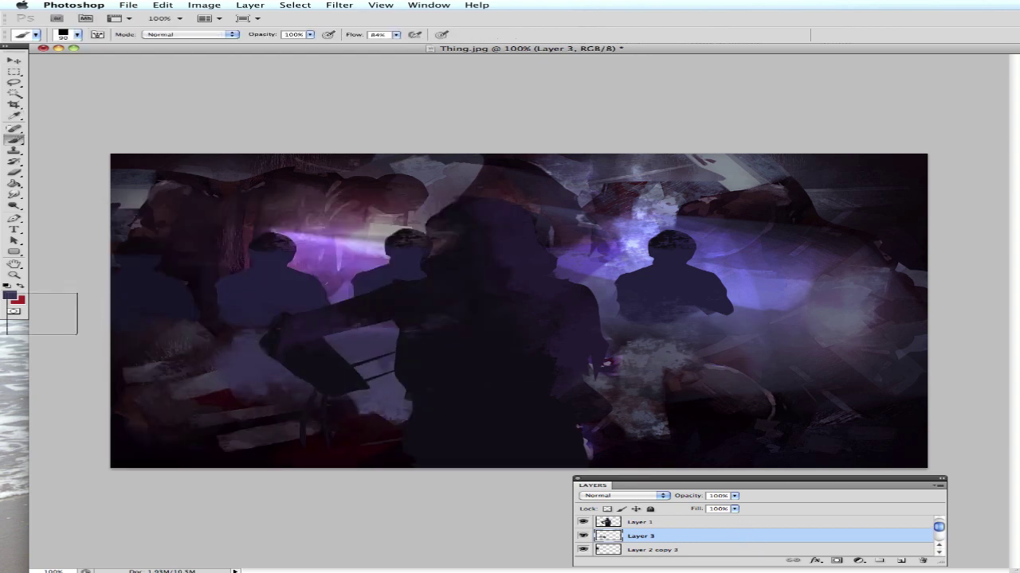
left_click(9, 296)
key("Return")
mouse_move(371, 379)
left_mouse_down()
mouse_move(234, 353)
mouse_move(196, 311)
left_mouse_up()
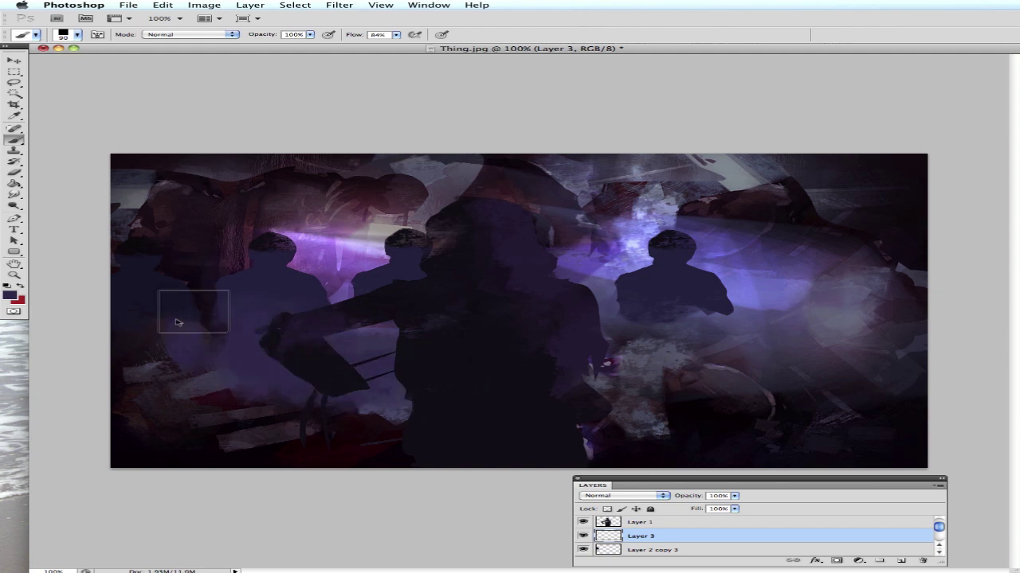
mouse_move(669, 376)
left_mouse_down()
mouse_move(690, 323)
mouse_move(618, 305)
left_mouse_up()
left_click(10, 296)
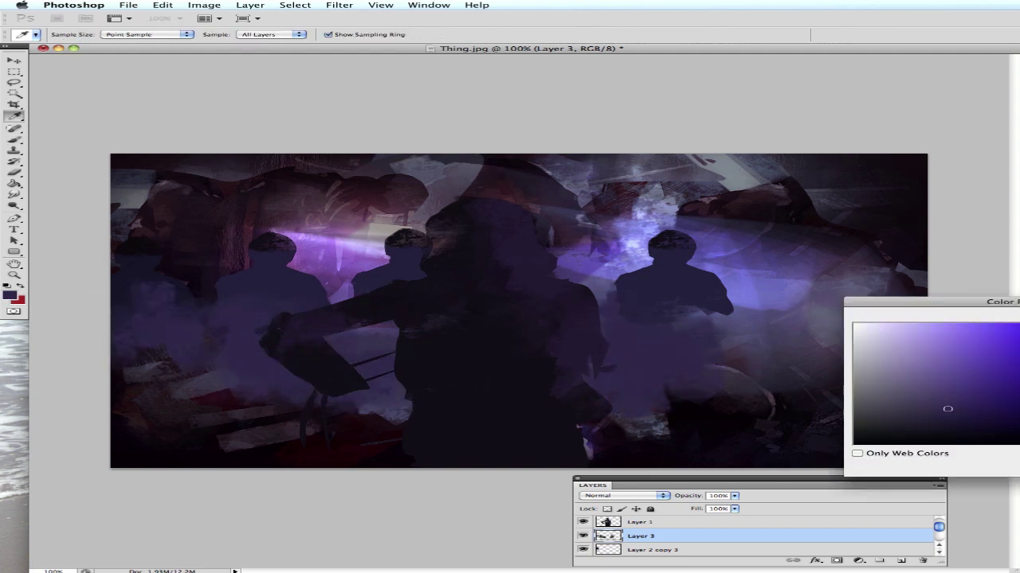
key("Return")
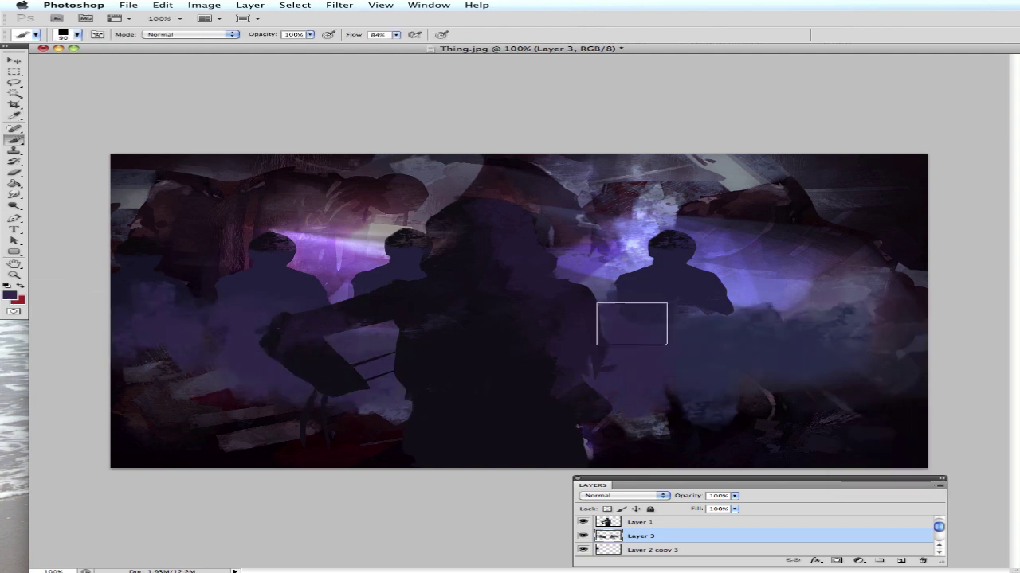
right_click(630, 324)
key("Escape")
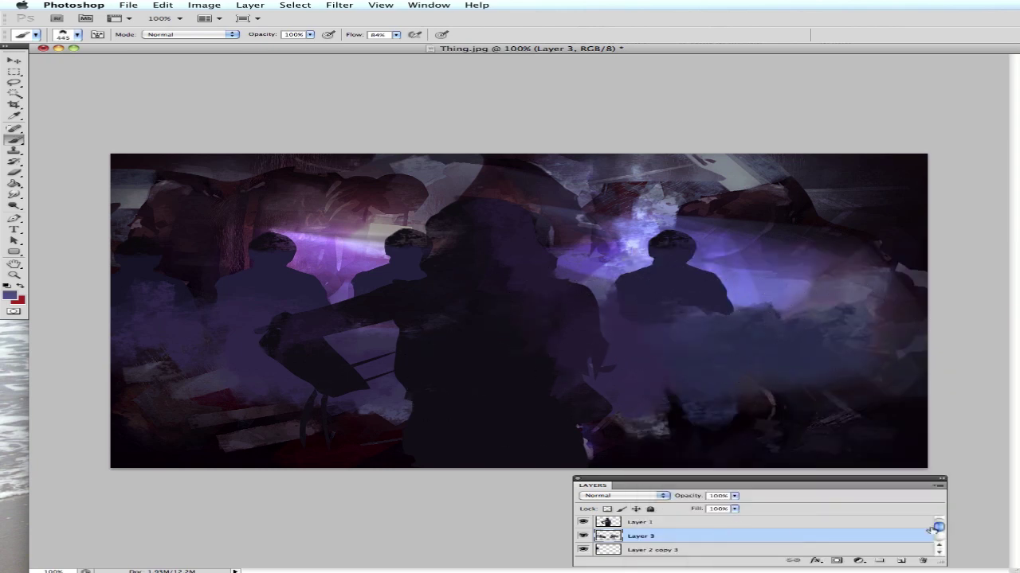
Move Layer 3 above Layer 2 and paint soft purple haze across the centre-right
left_click_drag(659, 554, 659, 531)
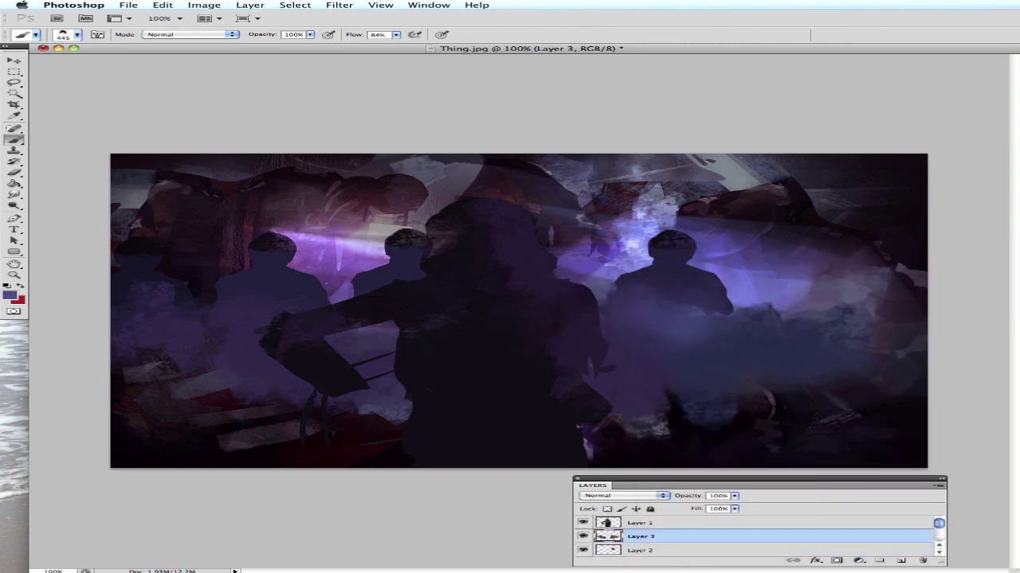
mouse_move(638, 317)
left_mouse_down()
mouse_move(581, 247)
mouse_move(540, 247)
mouse_move(717, 303)
mouse_move(827, 317)
mouse_move(661, 287)
left_mouse_up()
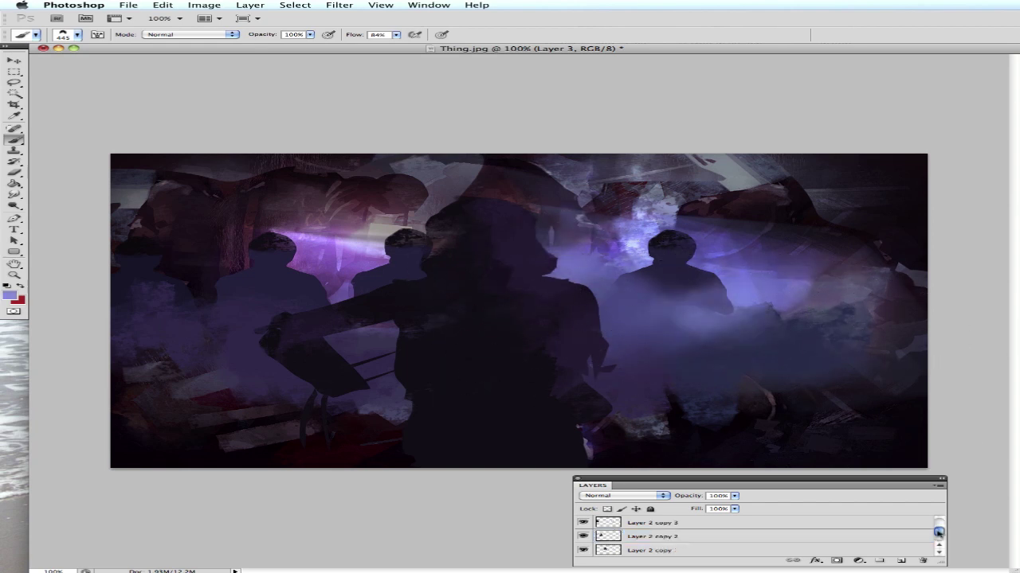
key("alt+shift+bracketleft")
key("bracketleft")
key("bracketleft")
Haze the left figures purple, darken over the left, and add purple haze at the upper right
mouse_move(382, 263)
left_mouse_down()
mouse_move(422, 266)
mouse_move(349, 227)
left_mouse_up()
left_click(319, 285, "alt")
key("bracketright")
key("bracketright")
key("bracketright")
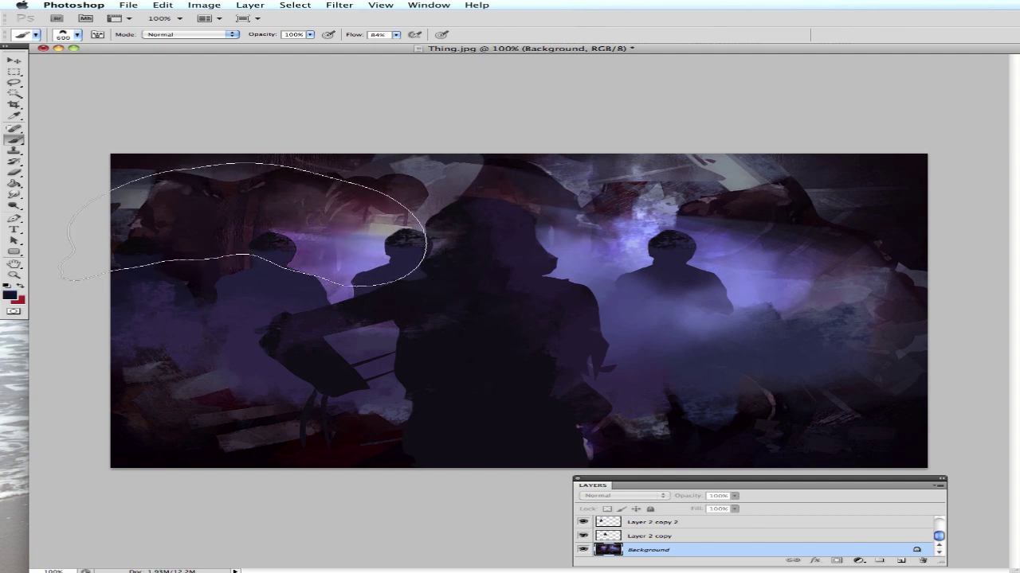
left_click_drag(250, 216, 446, 239)
key("bracketleft")
key("bracketleft")
key("bracketleft")
left_click(756, 270, "alt")
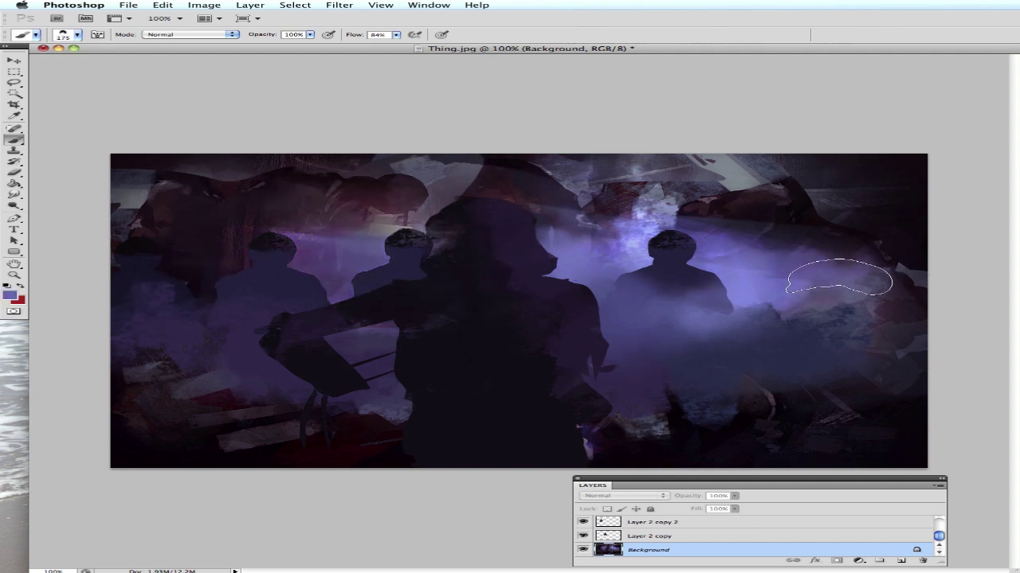
left_click_drag(780, 263, 868, 279)
Paint sampled dark navy over the left haze on Layer 3 and dark strokes across the top
left_click(800, 328, "alt")
right_click(694, 320, "ctrl")
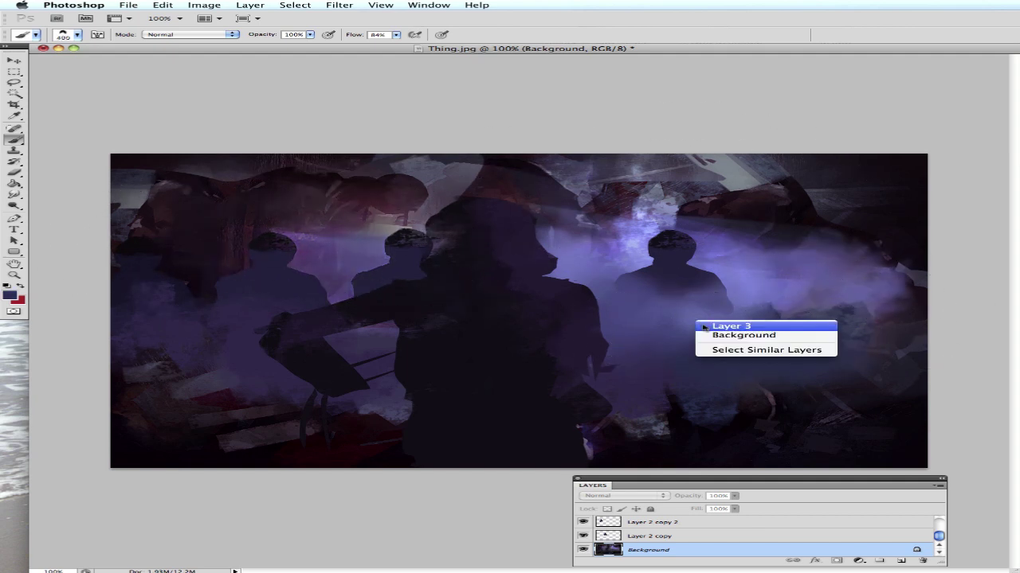
left_click(712, 325)
key("bracketright")
key("bracketright")
mouse_move(314, 319)
left_mouse_down()
mouse_move(287, 439)
mouse_move(526, 446)
left_mouse_up()
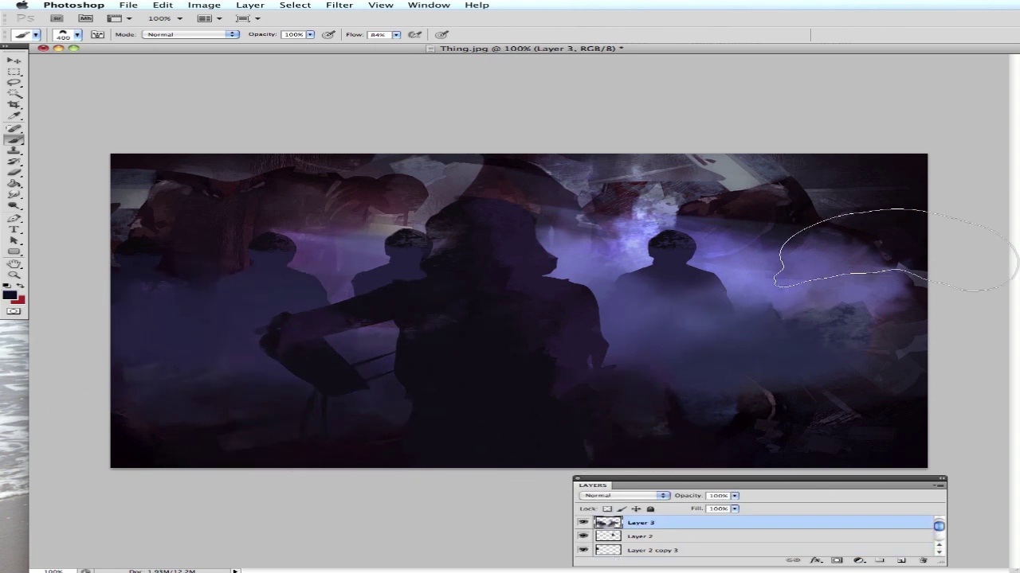
scroll(757, 537, "down", 3)
left_click(757, 550)
mouse_move(265, 217)
left_mouse_down()
mouse_move(326, 191)
mouse_move(239, 148)
mouse_move(780, 239)
mouse_move(812, 159)
left_mouse_up()
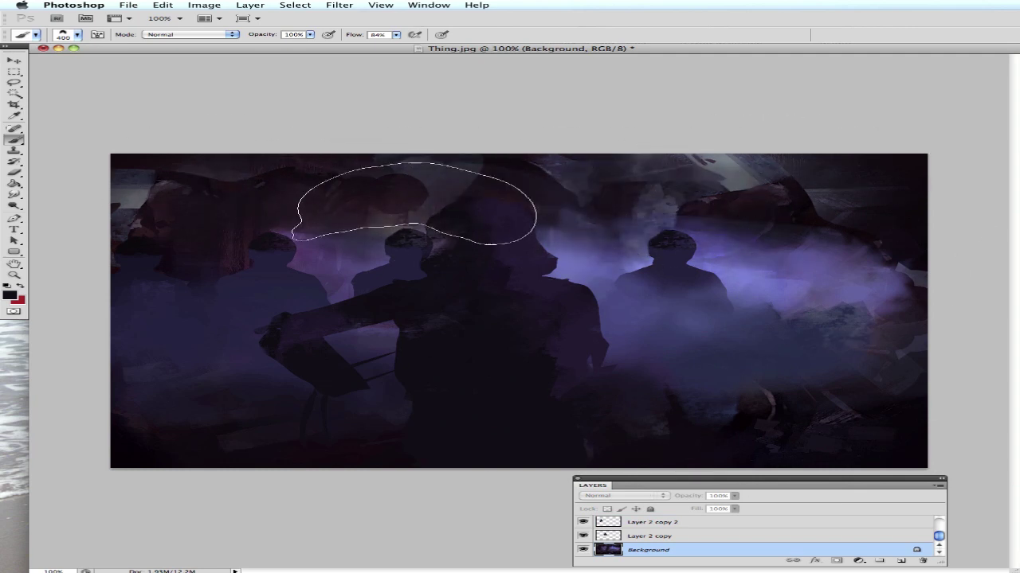
Brush purple fog over the right-hand figures with a thin elliptical tip, then choose a large textured tip
right_click(486, 295)
left_click(519, 298)
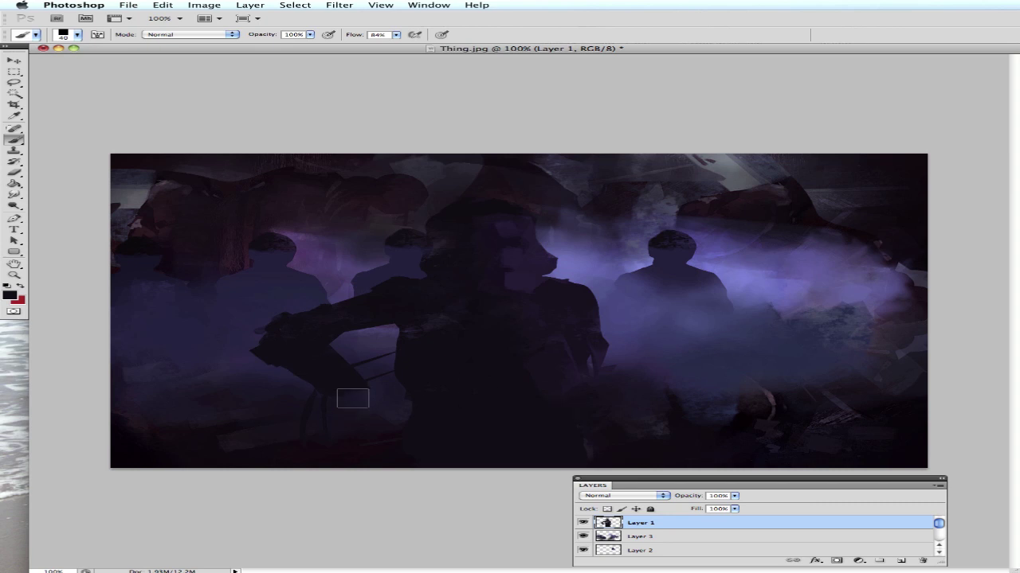
key("alt+bracketleft")
key("period")
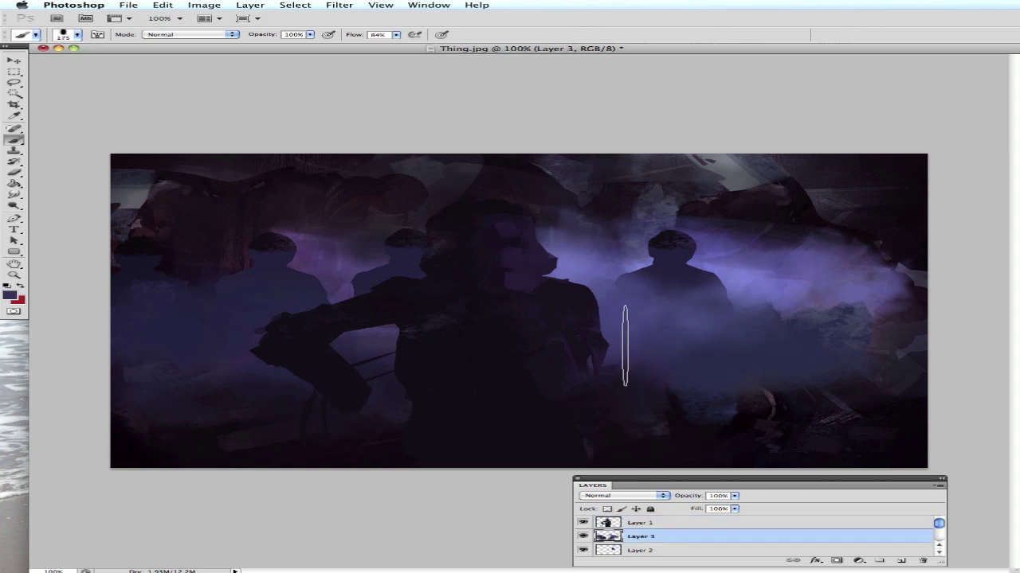
mouse_move(624, 346)
left_mouse_down()
mouse_move(656, 421)
mouse_move(744, 382)
mouse_move(703, 387)
left_mouse_up()
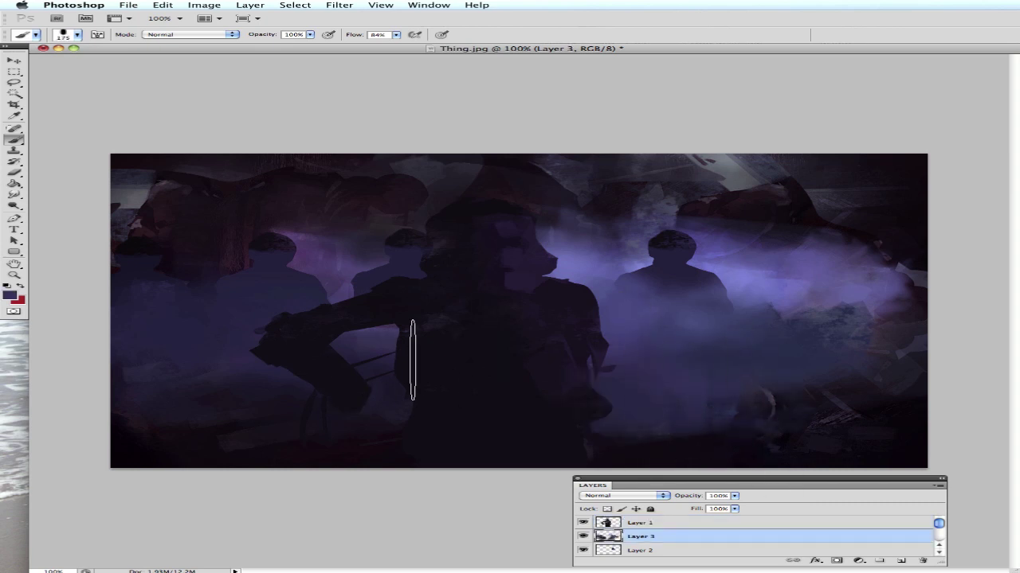
right_click(676, 385)
double_click(924, 350)
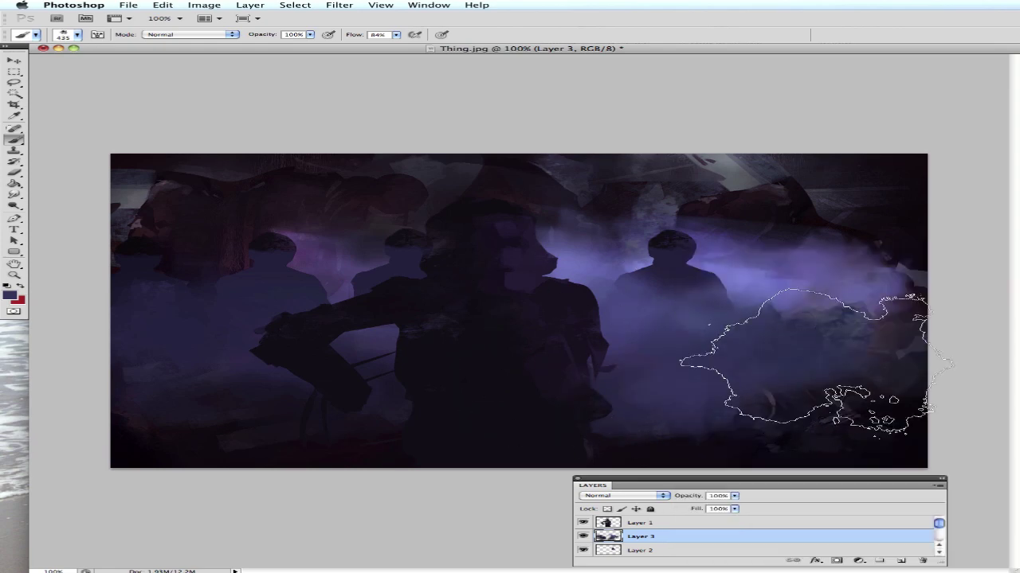
key("alt+comma")
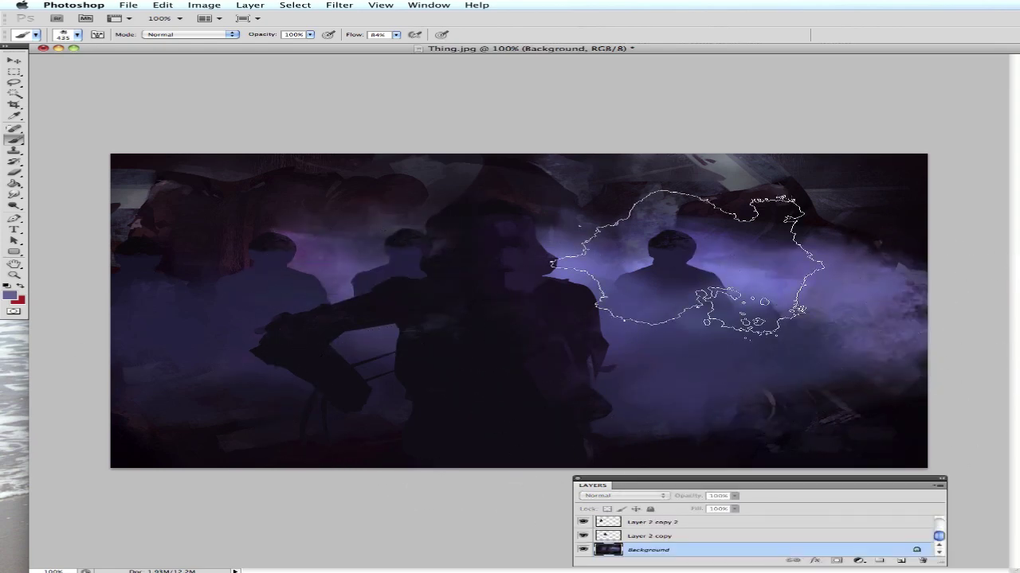
key("alt+period")
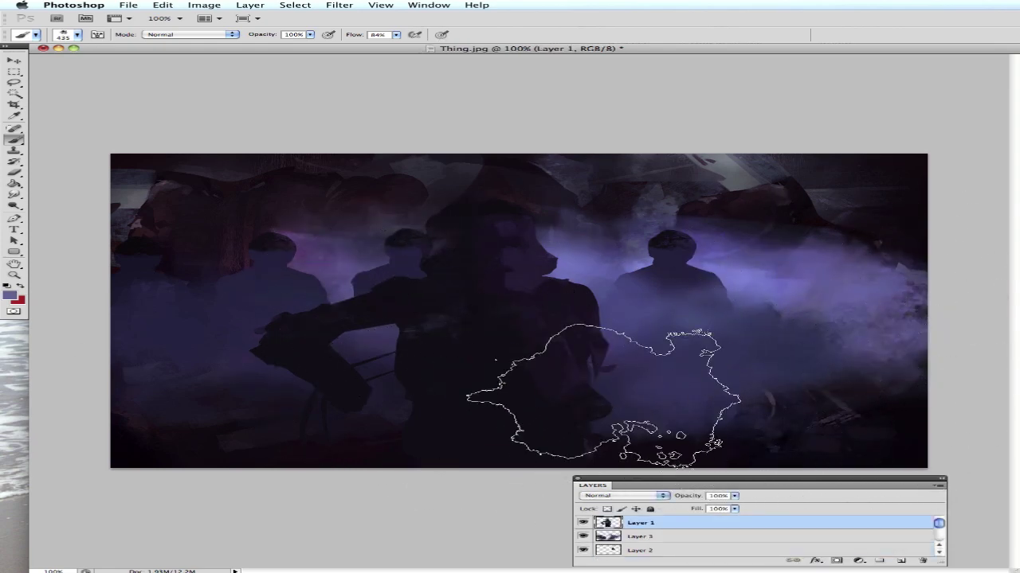
key("comma")
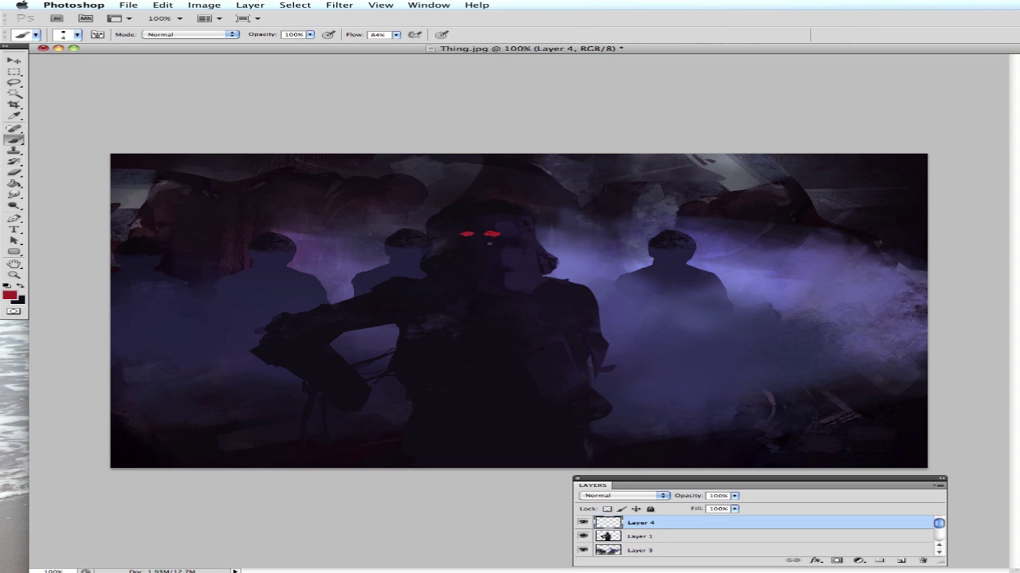
Choose red in the Color Picker for the figure's glowing eyes, then return to Layer 1
key("e")
key("b")
left_click(9, 296)
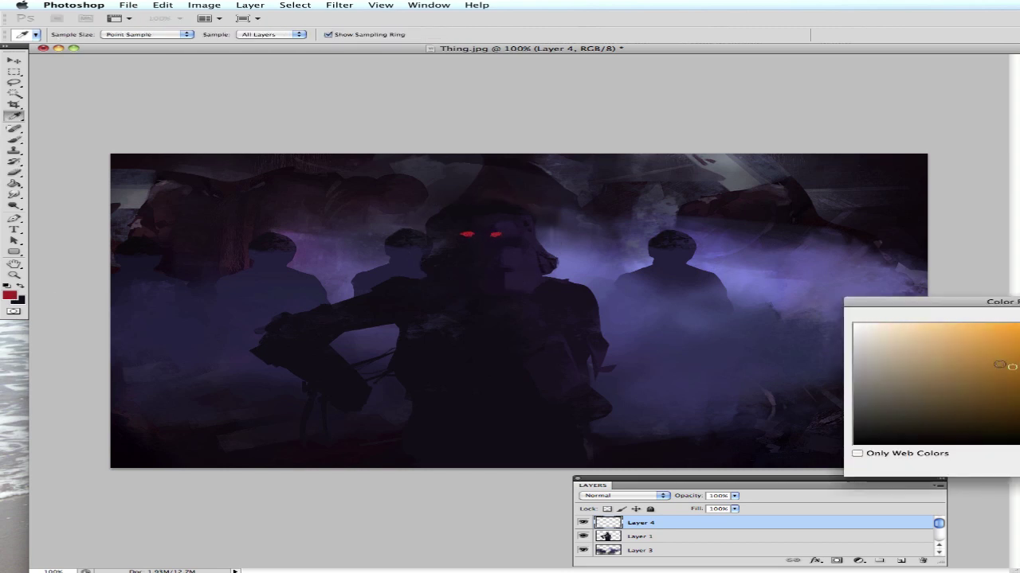
key("Return")
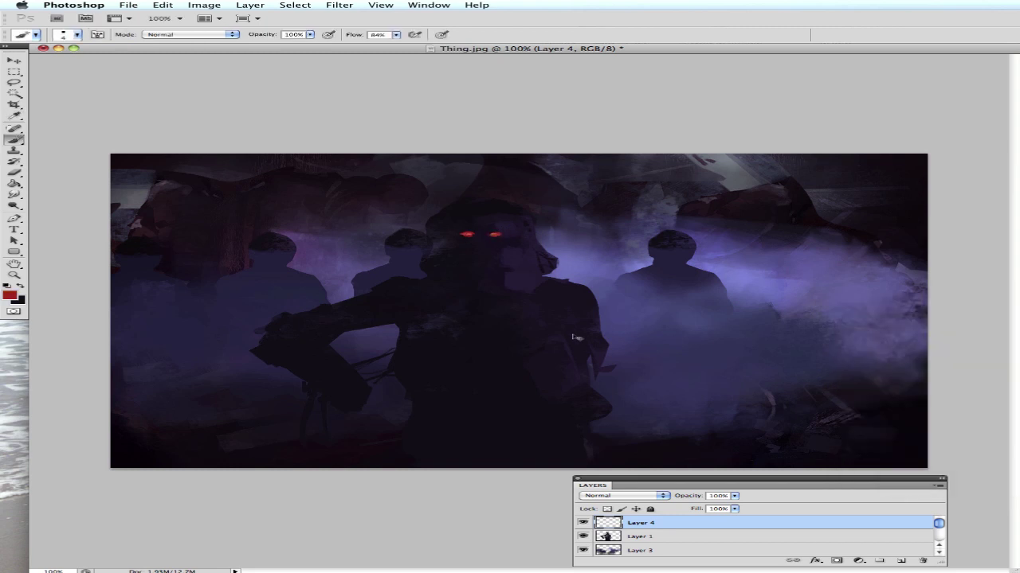
key("alt+bracketleft")
On Layer 3, thicken the fog over the left figures with a larger brush tip
right_click(266, 371, "ctrl")
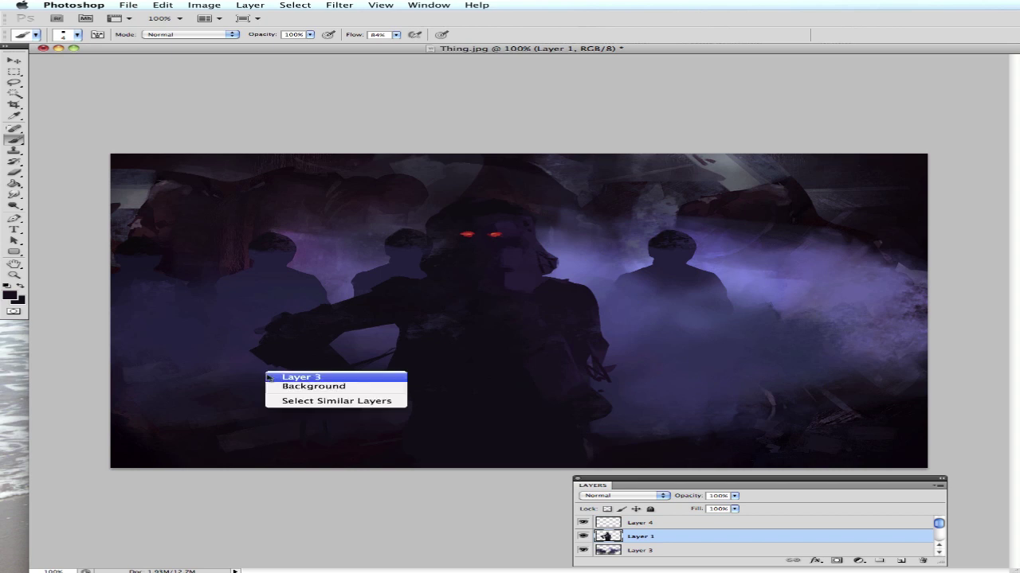
left_click(279, 376)
right_click(374, 250)
left_click(290, 506)
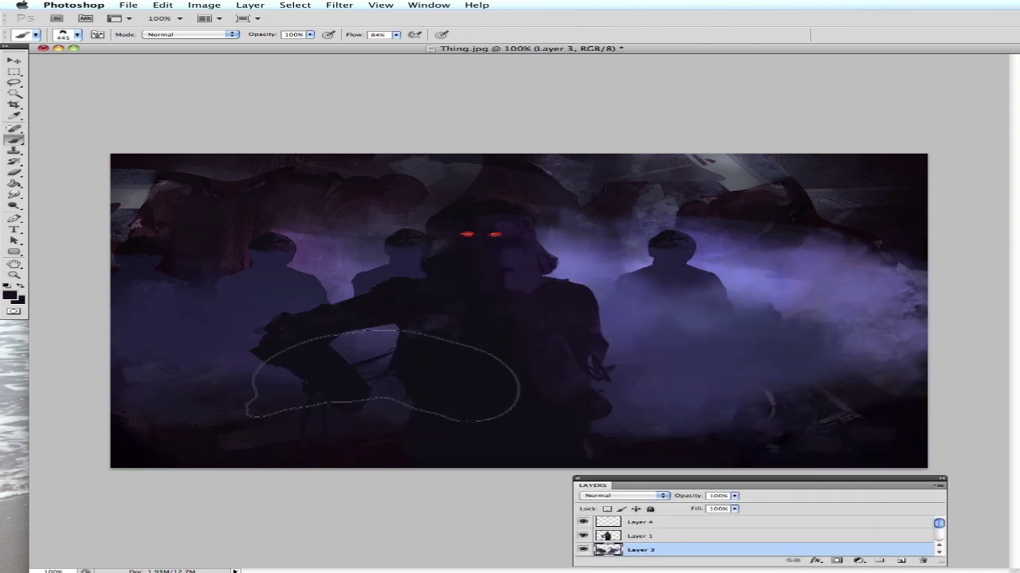
key("bracketright")
key("bracketright")
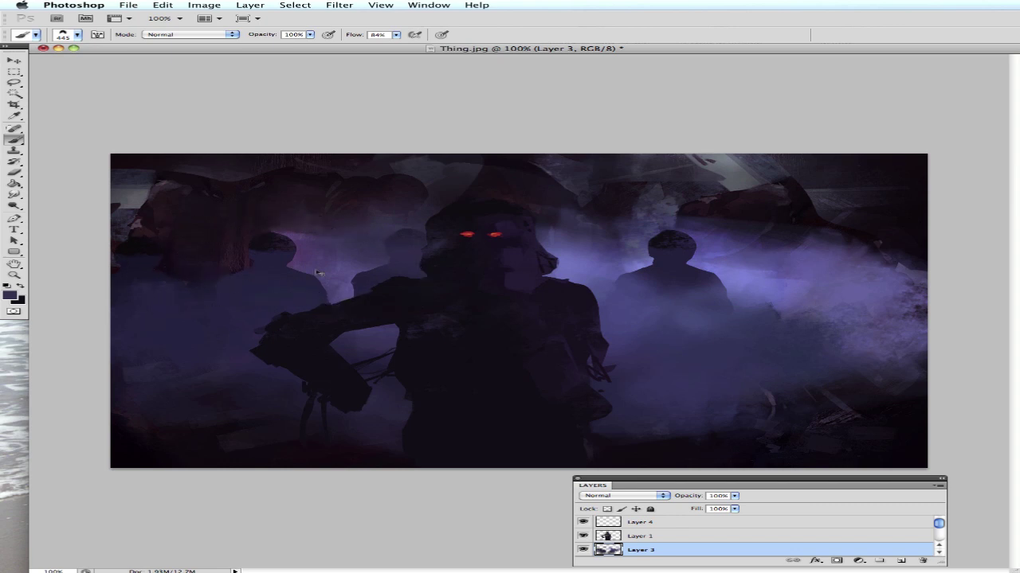
left_click_drag(295, 271, 280, 211)
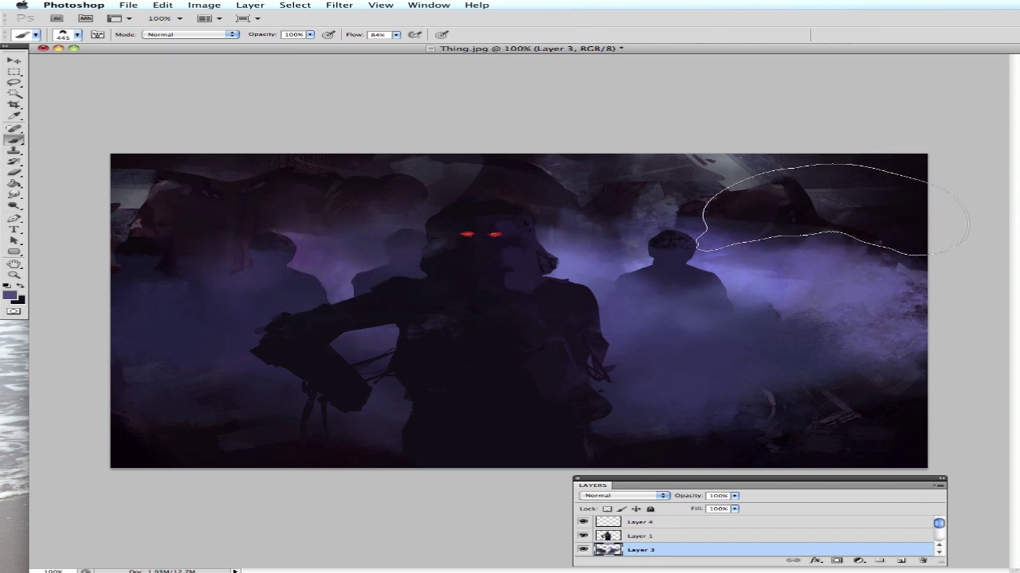
Try black strokes on a test layer, undo them, and select the Background layer
left_click(901, 561)
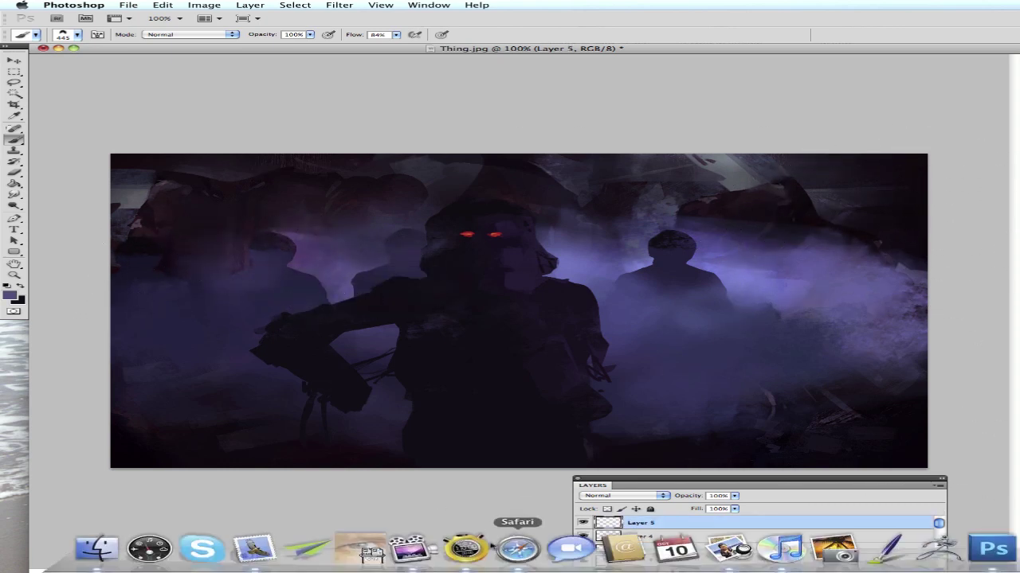
key("d")
left_click_drag(808, 215, 916, 273)
key("ctrl+alt+z")
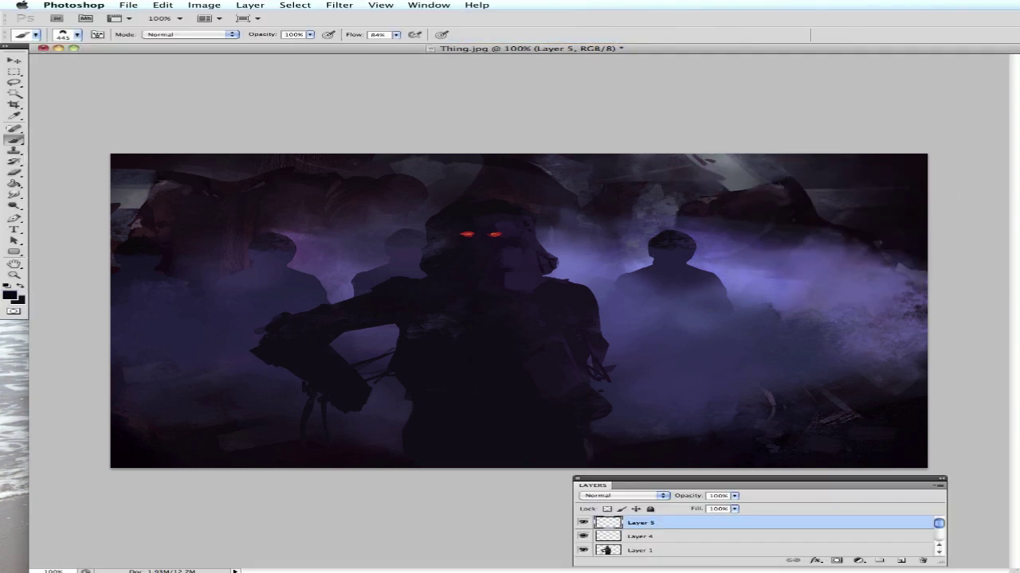
key("ctrl+alt+z")
left_click(860, 522)
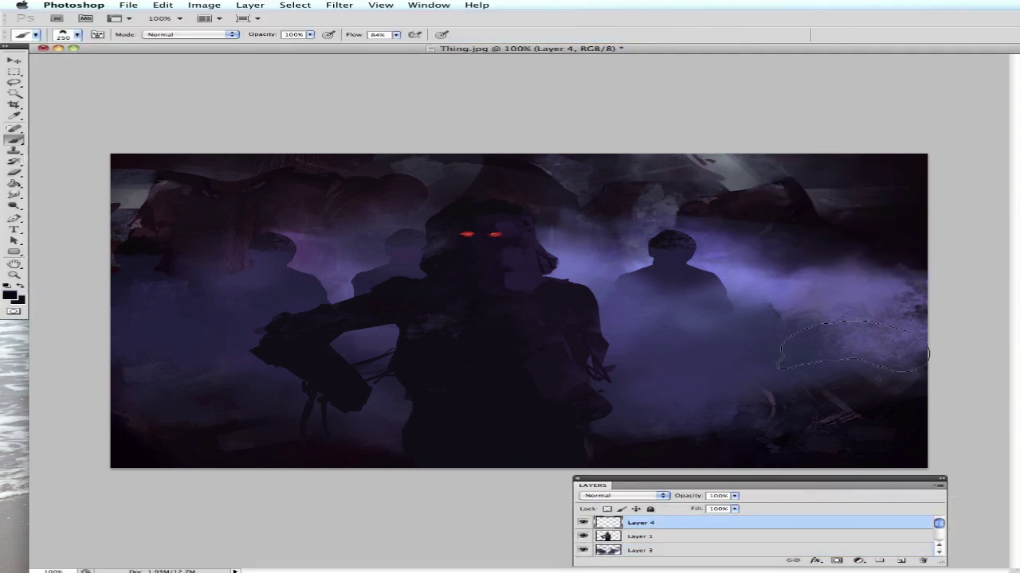
scroll(773, 556, "down", 3)
left_click(772, 554)
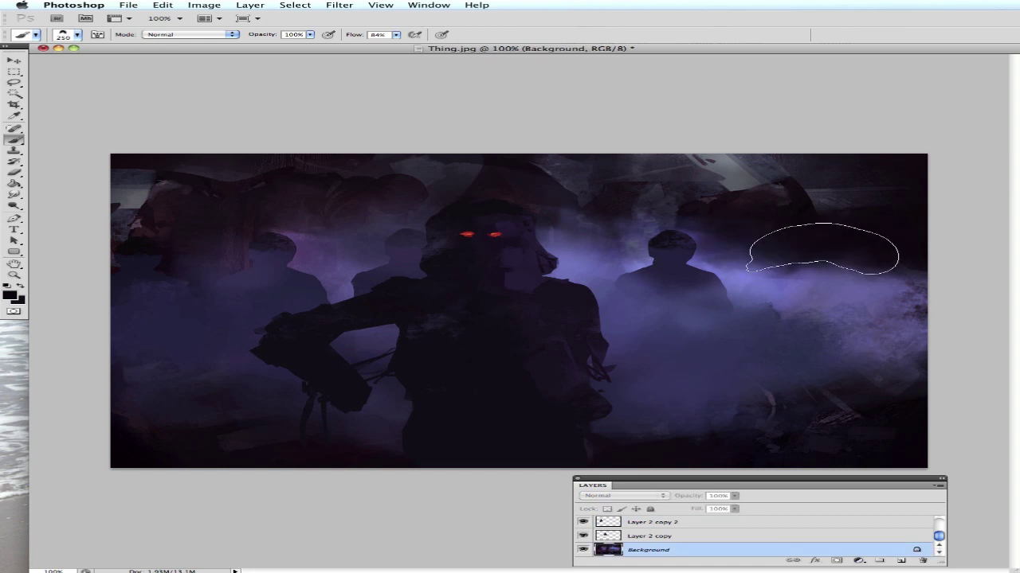
Select Layer 2 copy and sample a dark purple for reshaping the helmet
left_click(414, 279, "ctrl")
key("ctrl+t")
key("Return")
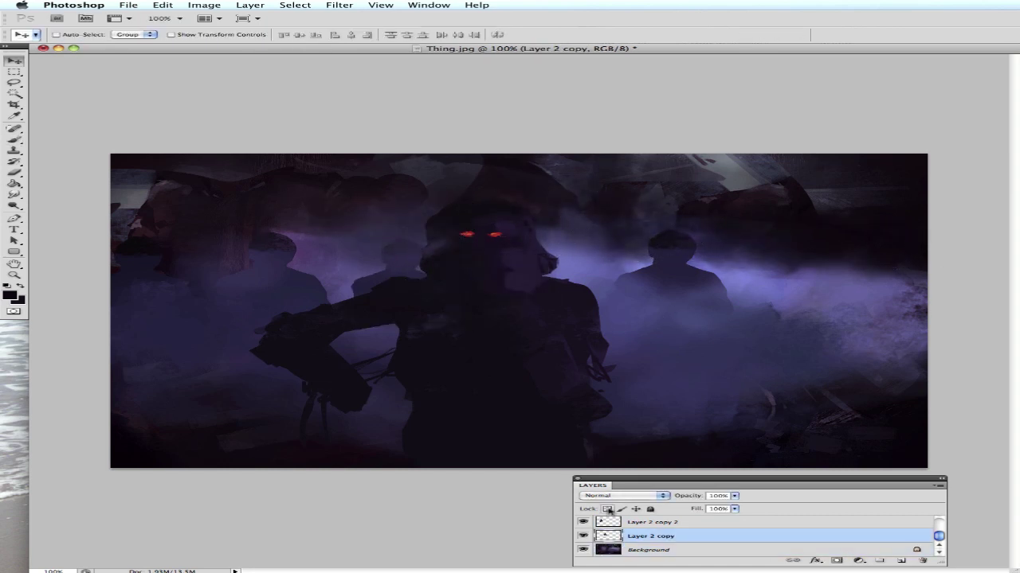
key("b")
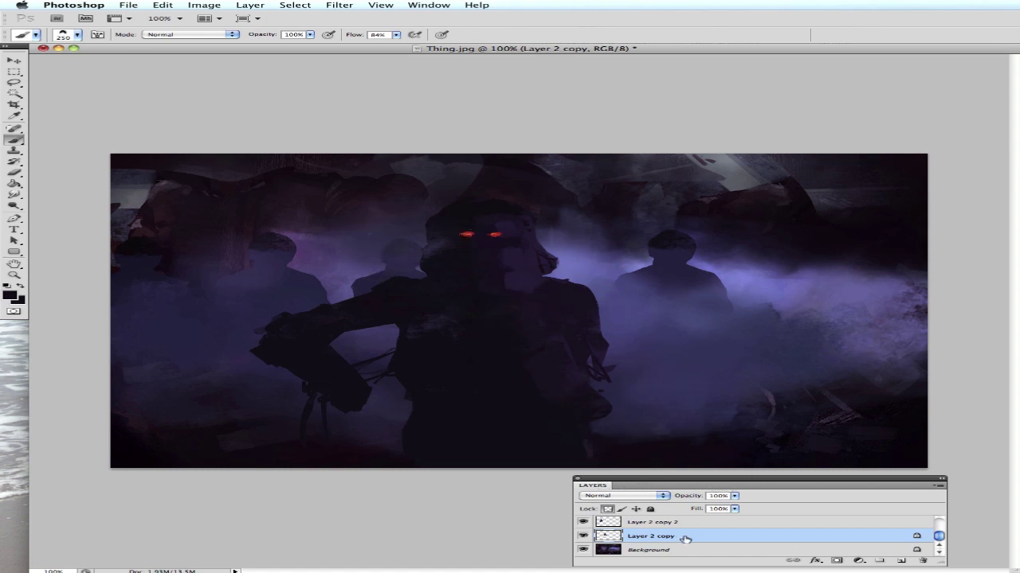
scroll(717, 542, "up", 3)
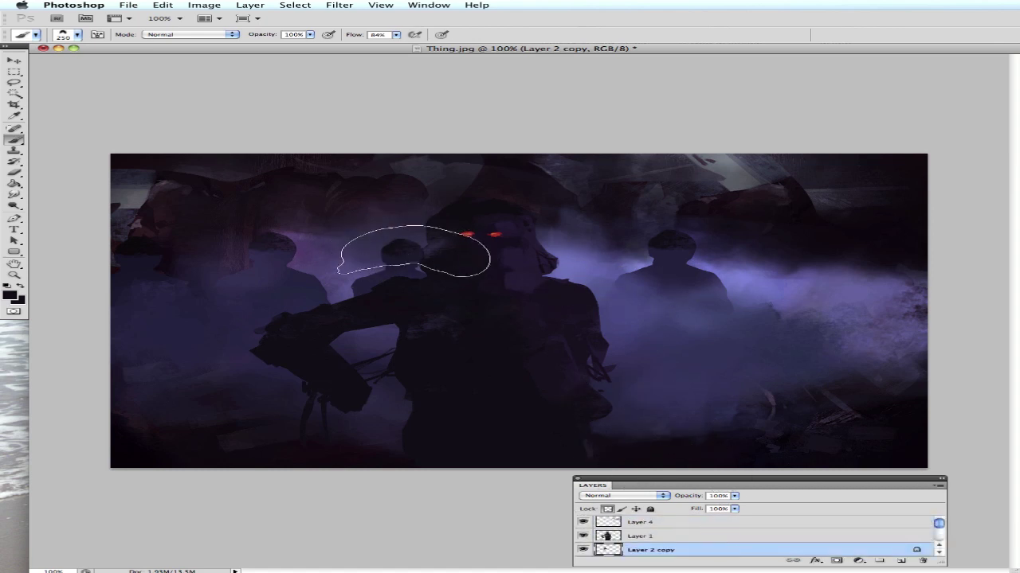
left_click(386, 342, "alt")
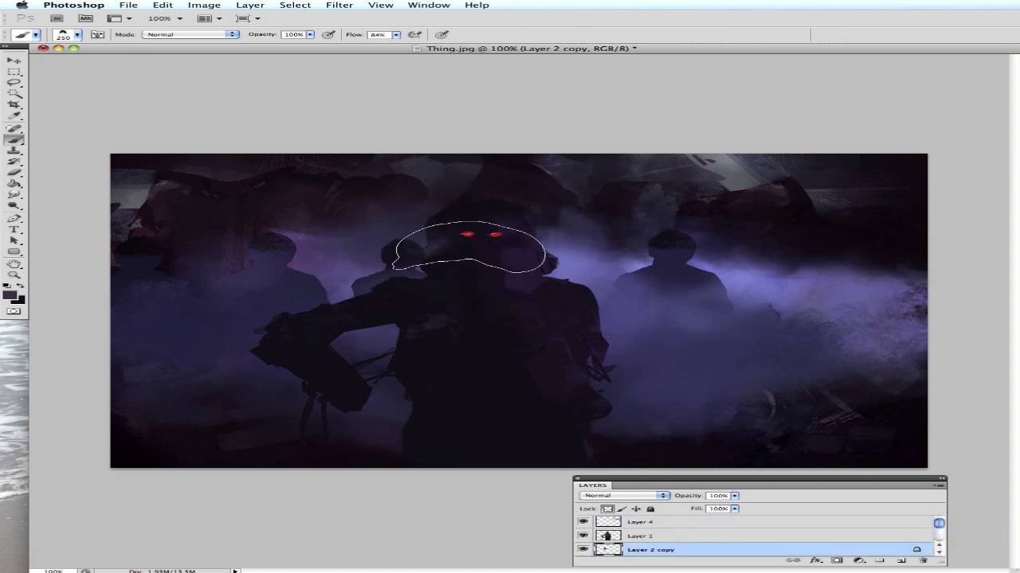
left_click(275, 279, "ctrl")
Duplicate the current layer and add a new empty layer for the blade
right_click(300, 288)
key("Return")
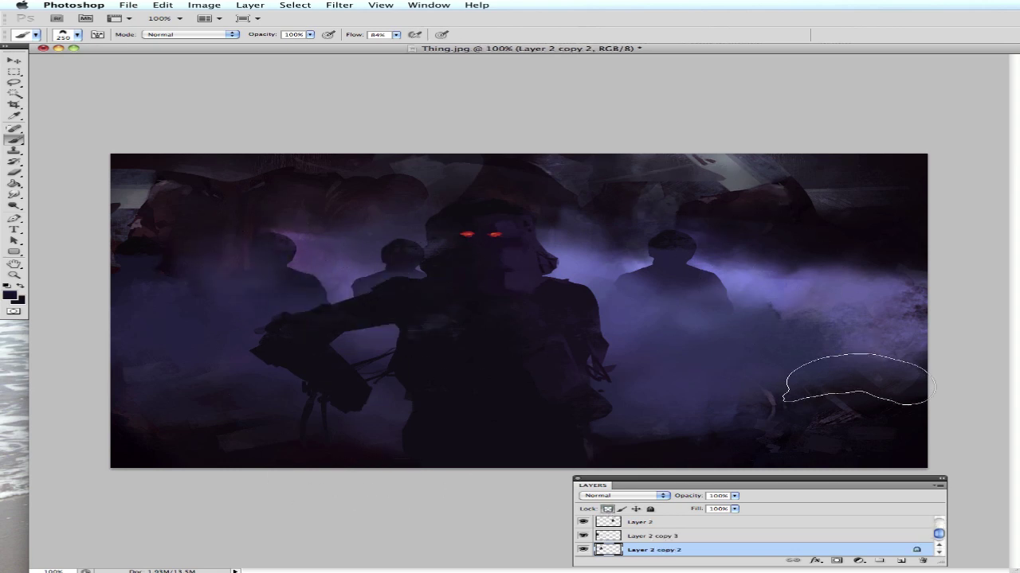
key("alt+period")
key("l")
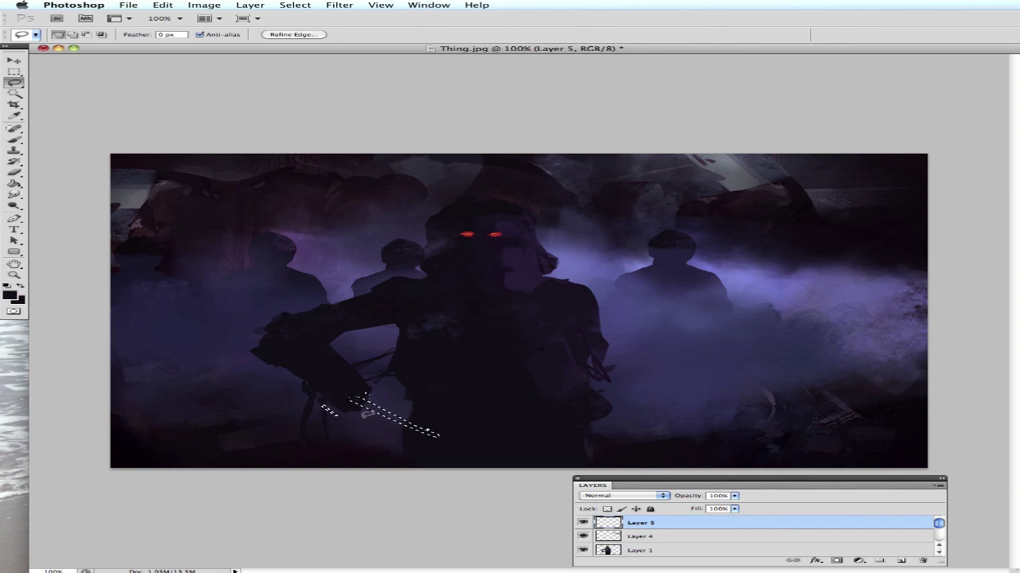
Paint a pale violet blade from the figure's hand on Layer 5, then reselect Layer 1
key("ctrl+d")
key("b")
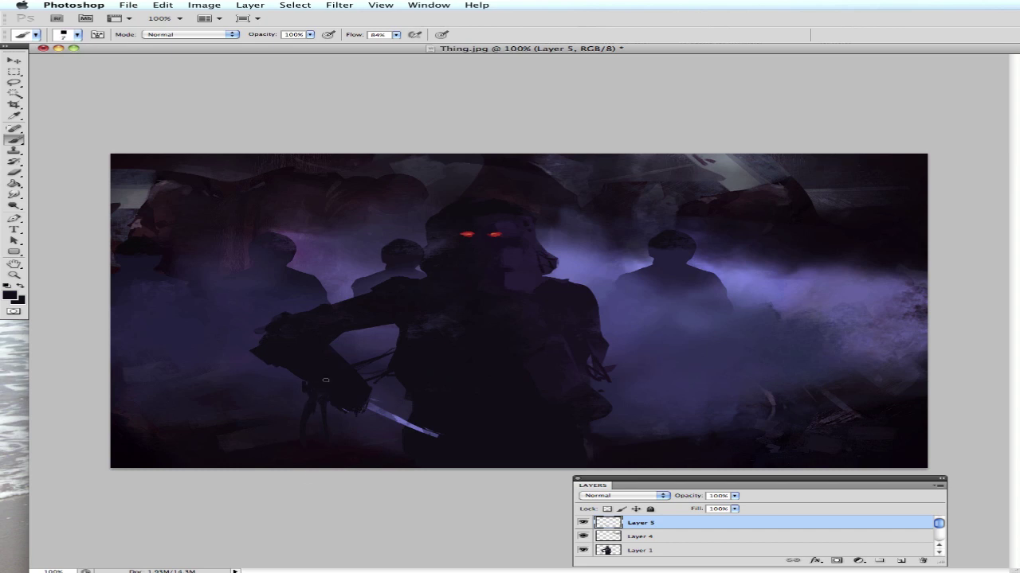
key("bracketright")
key("bracketright")
key("bracketright")
left_click(495, 273, "ctrl")
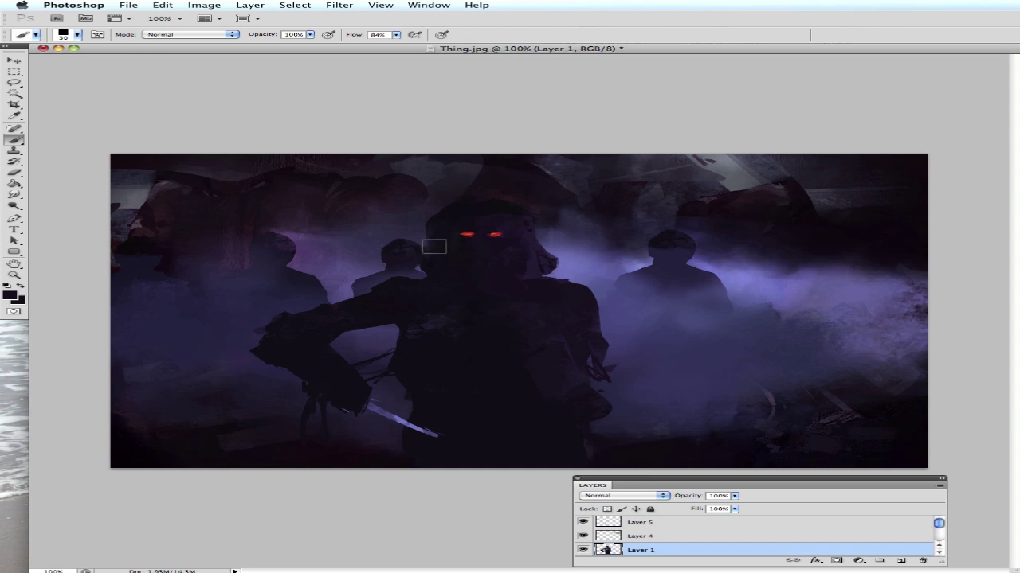
On Layer 3, paint a dark purple band and a lighter fog band across the right background
left_click(507, 275, "ctrl")
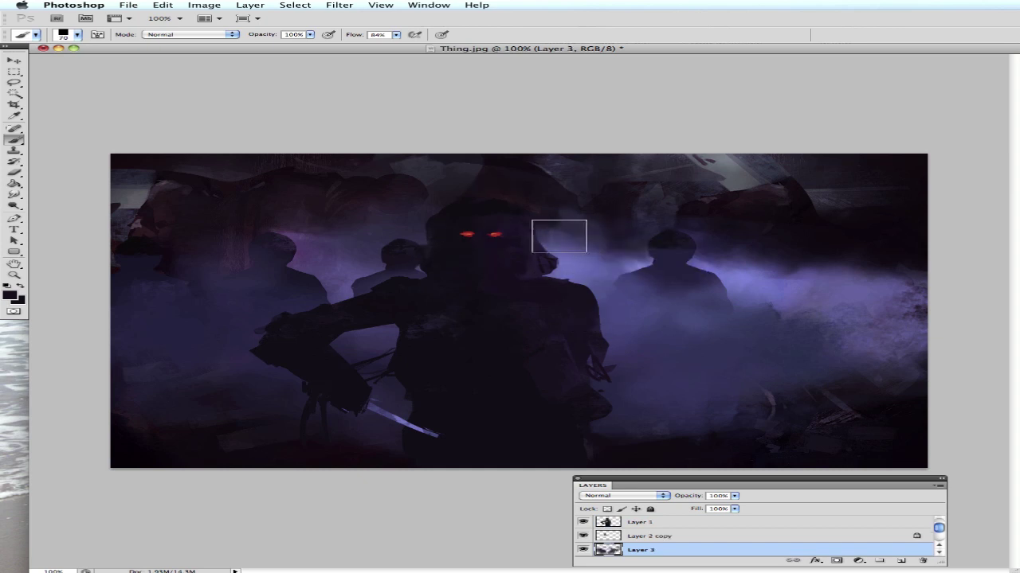
left_click(399, 212, "alt")
left_click_drag(549, 208, 731, 210)
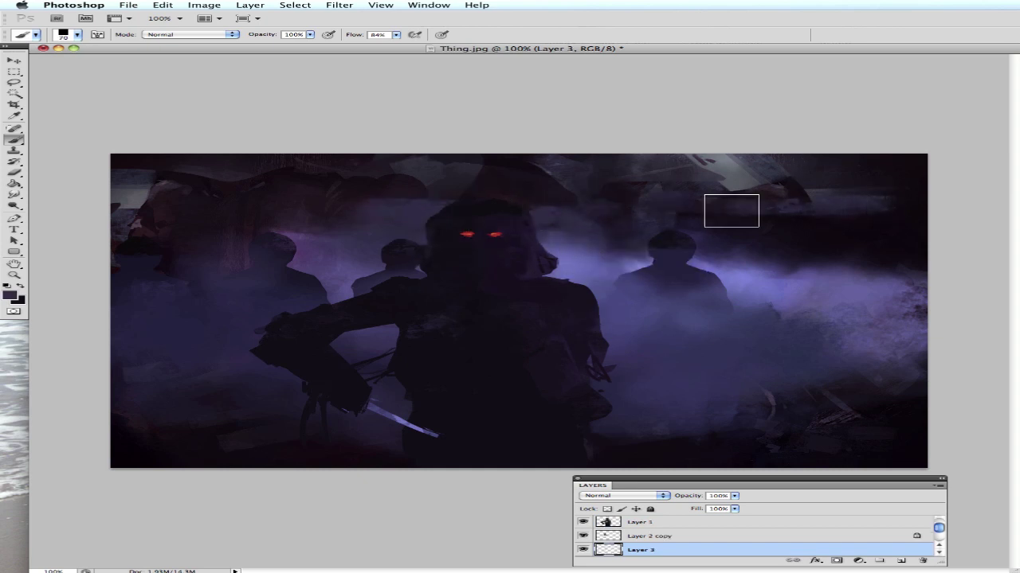
left_click(733, 212, "alt")
key("]")
mouse_move(669, 205)
left_mouse_down()
mouse_move(781, 205)
mouse_move(605, 204)
mouse_move(798, 223)
mouse_move(594, 165)
mouse_move(458, 165)
mouse_move(824, 218)
left_mouse_up()
key("bracketright")
key("bracketright")
key("bracketright")
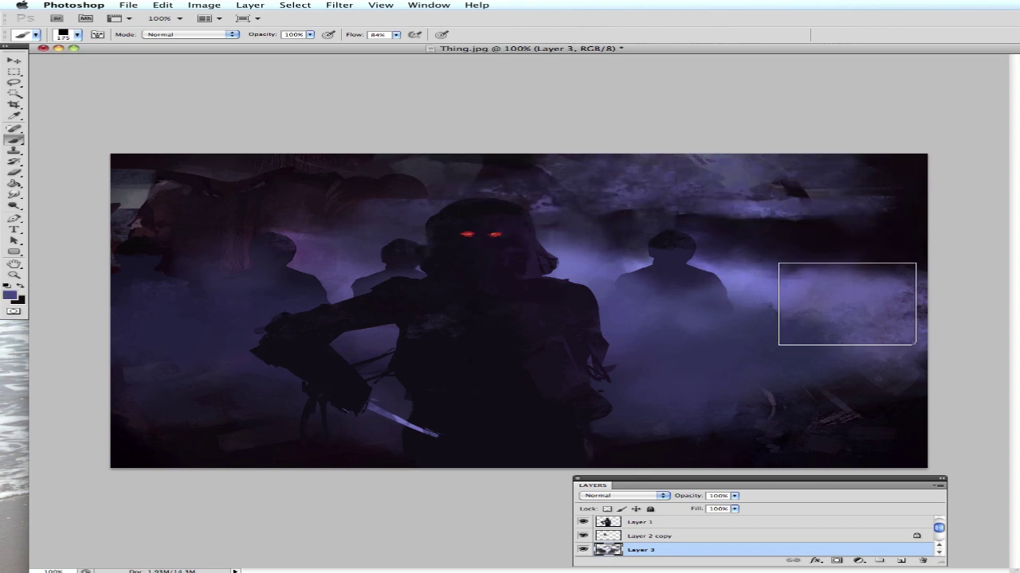
Paste a copy of the fog and move it across the upper background
key("v")
key("ctrl+v")
left_click_drag(509, 257, 516, 265)
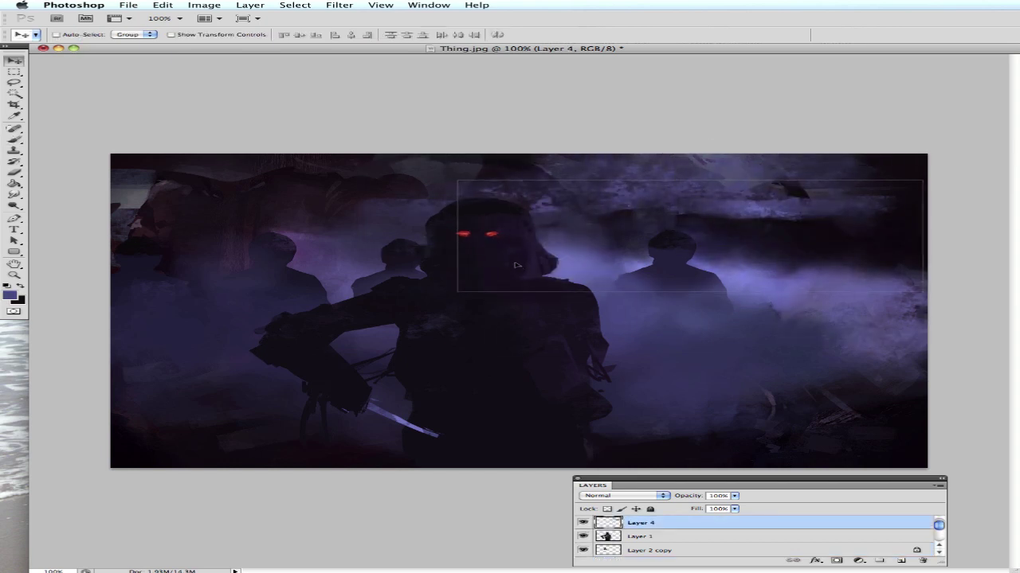
key("ctrl+d")
Flatten the image and darken the dagger tip with black
key("e")
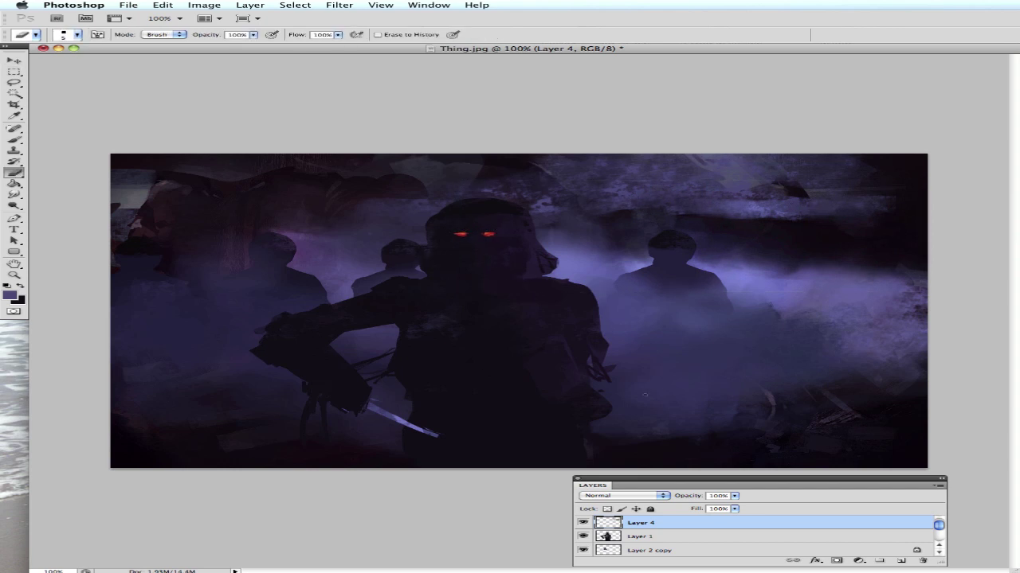
key("ctrl+shift+e")
key("b")
key("d")
left_click(458, 419)
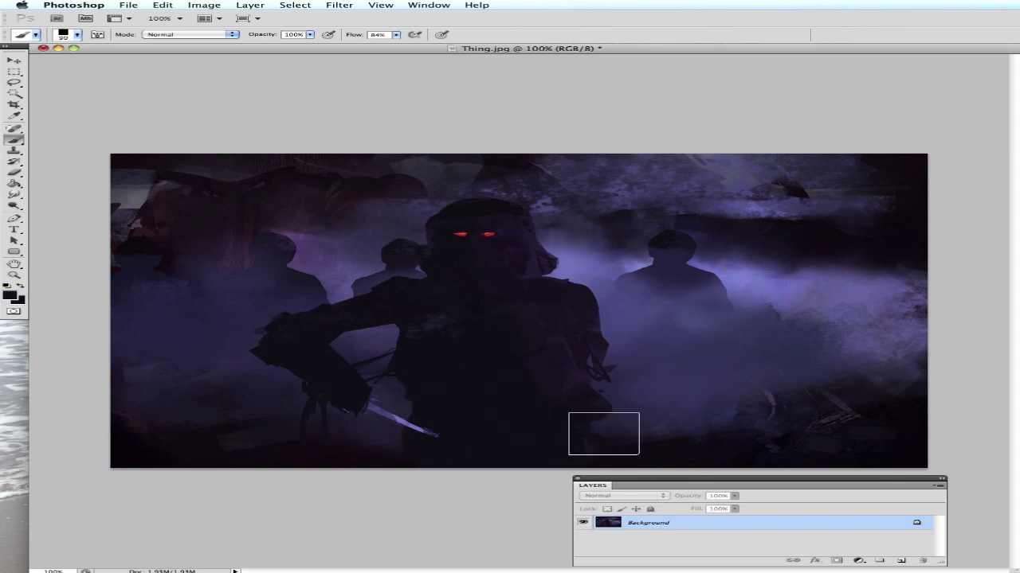
With a large brush and sampled fog purple, paint a dark patch in the foreground
key("bracketright")
key("bracketright")
key("bracketright")
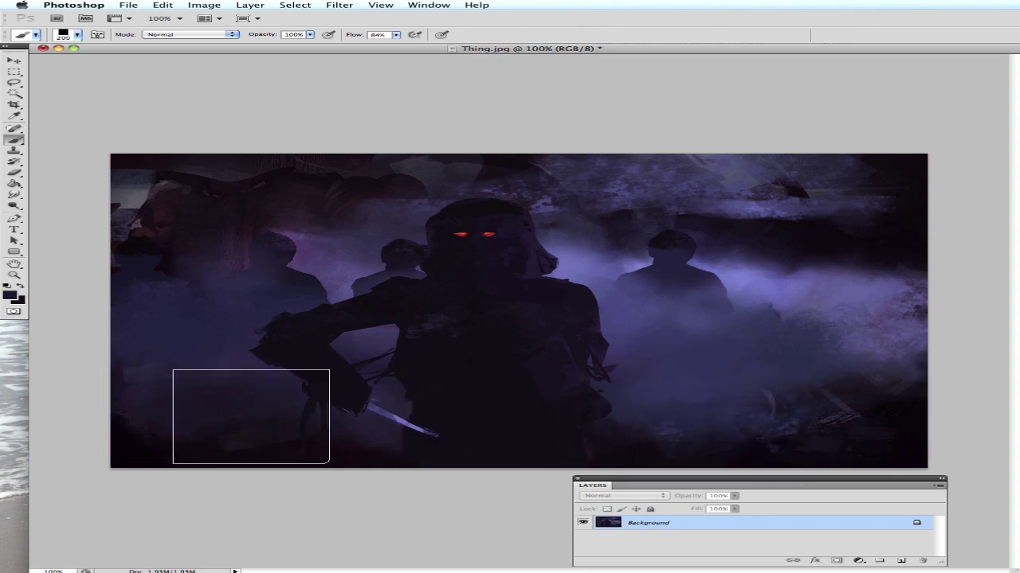
left_click(673, 410)
left_click(836, 317, "alt")
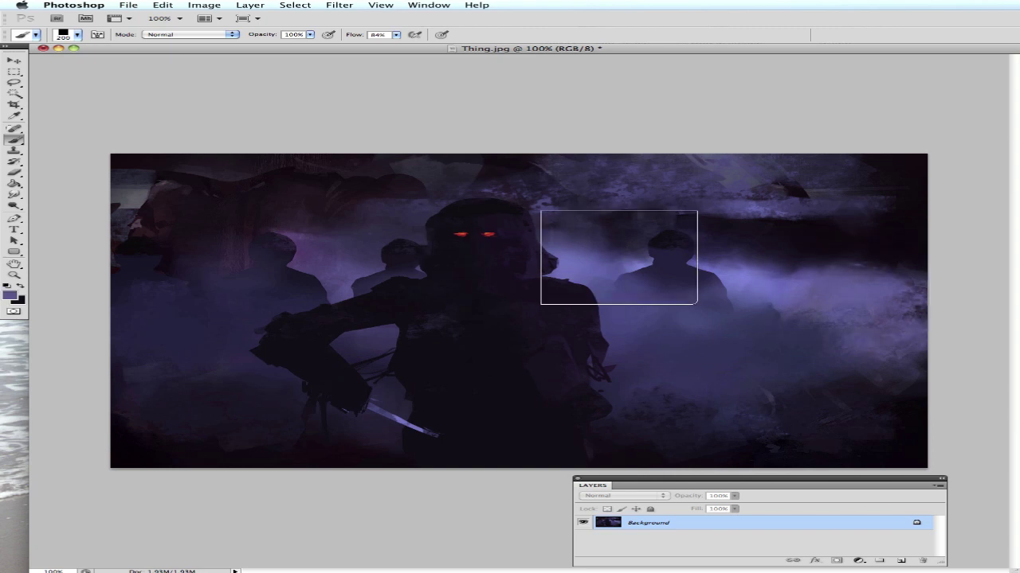
key("bracketleft")
key("bracketleft")
key("bracketleft")
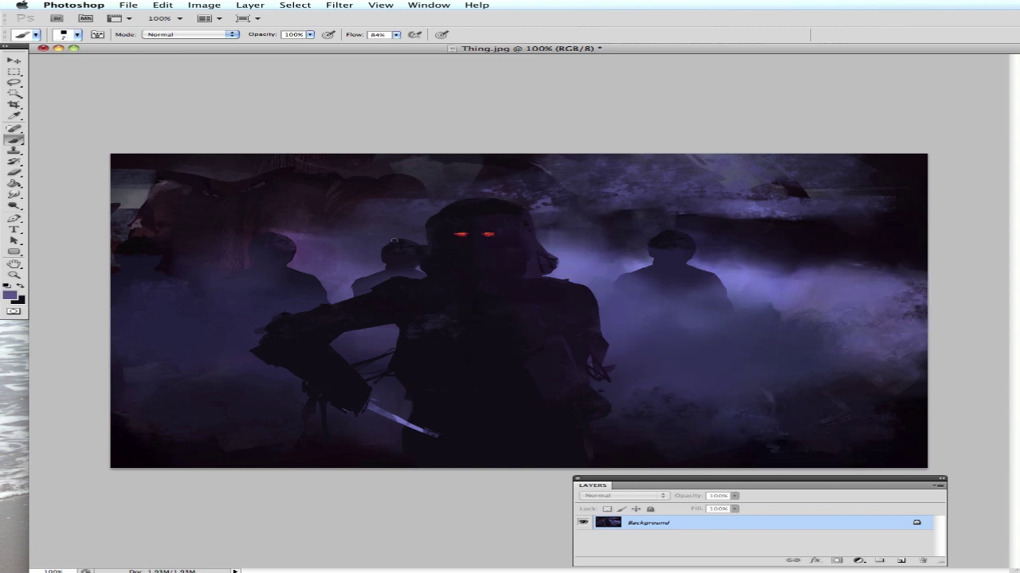
key("bracketright")
key("bracketright")
key("bracketright")
With sampled near-black, darken the upper-left figures and dim the bright blade
left_click(356, 168, "alt")
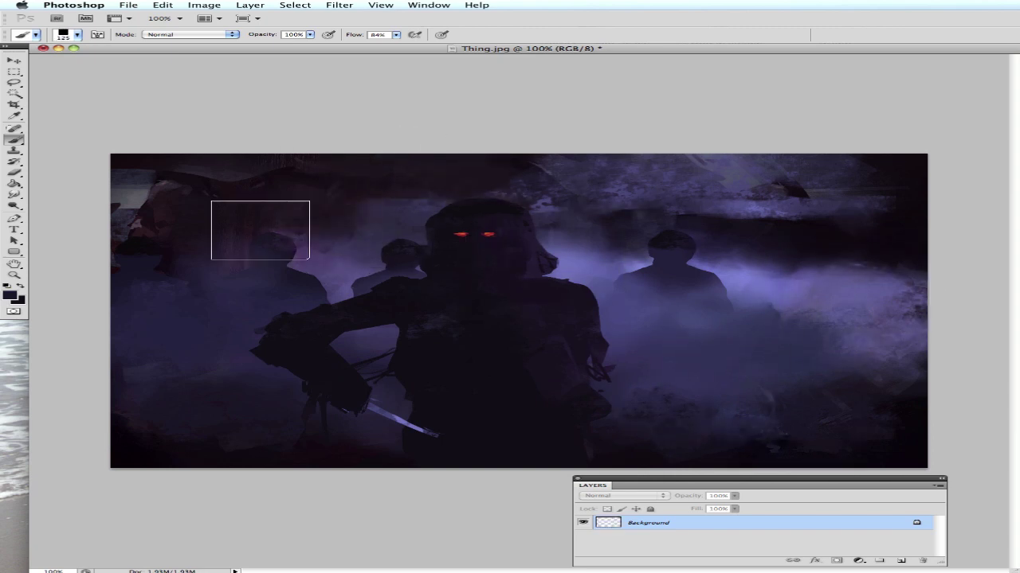
left_click_drag(192, 221, 179, 162)
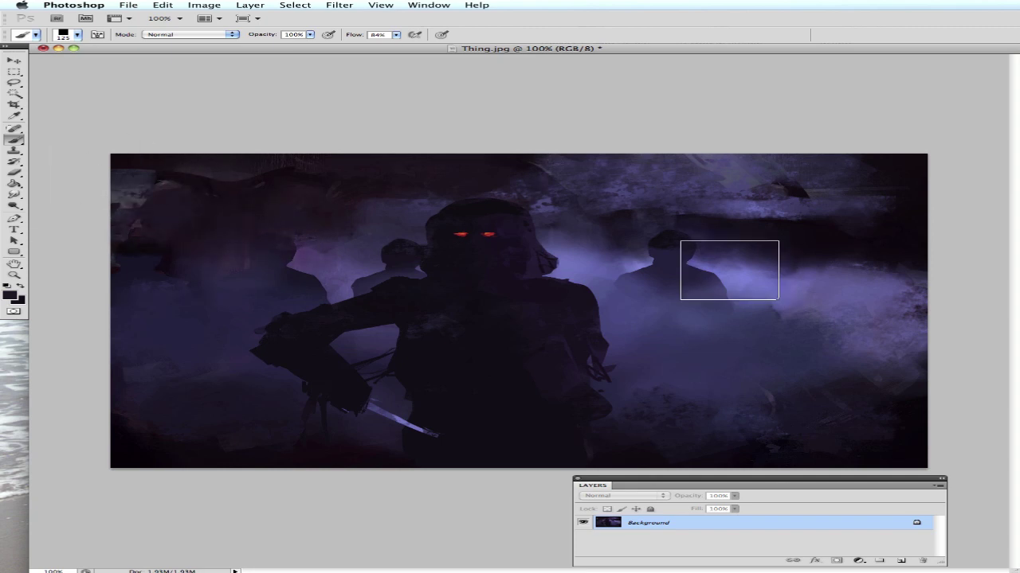
left_click_drag(392, 419, 390, 446)
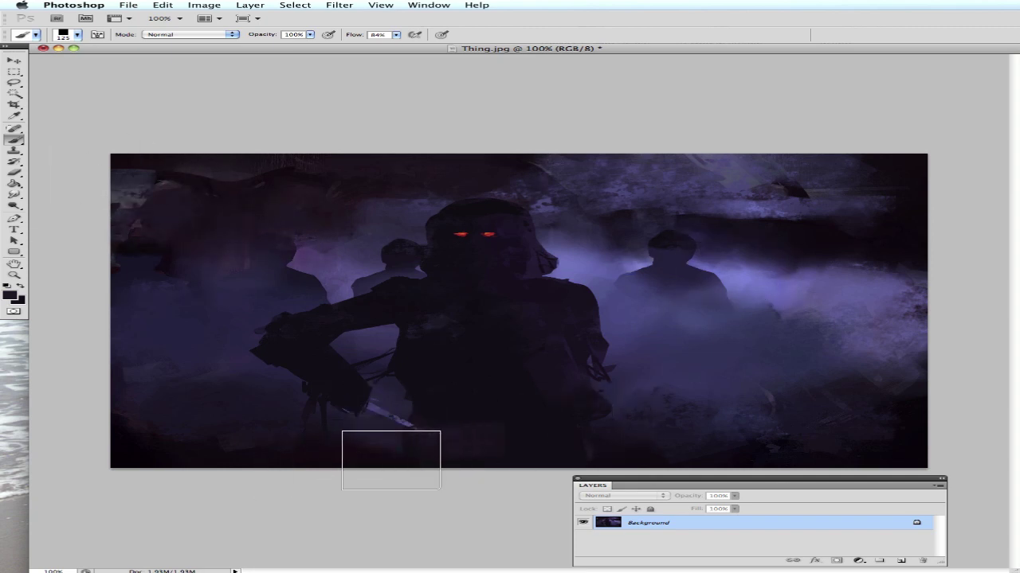
key("bracketleft")
key("bracketleft")
key("bracketleft")
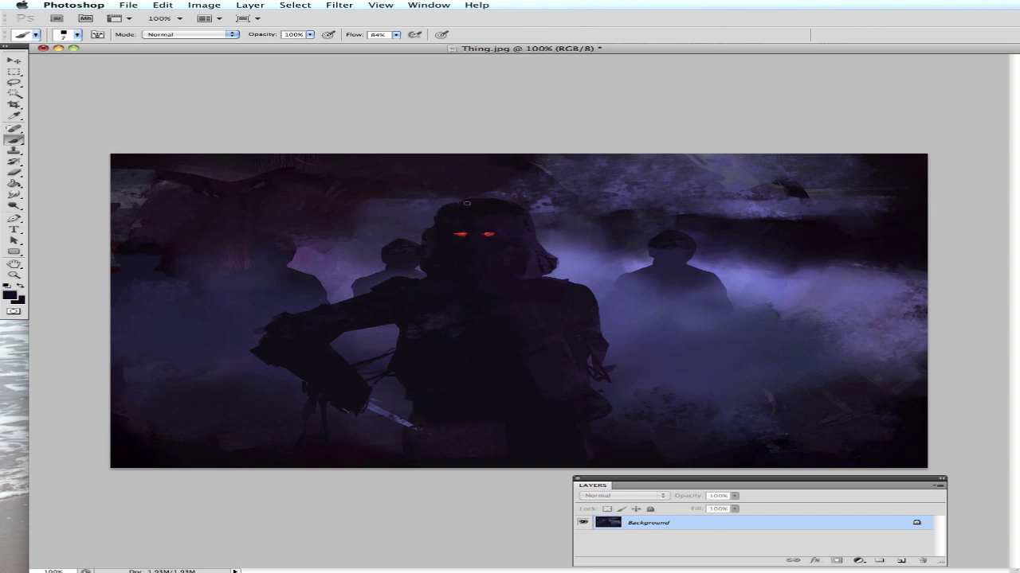
Sample light purple and dark navy, then duplicate the flattened Background layer
left_click(553, 261, "alt")
left_click(604, 421, "alt")
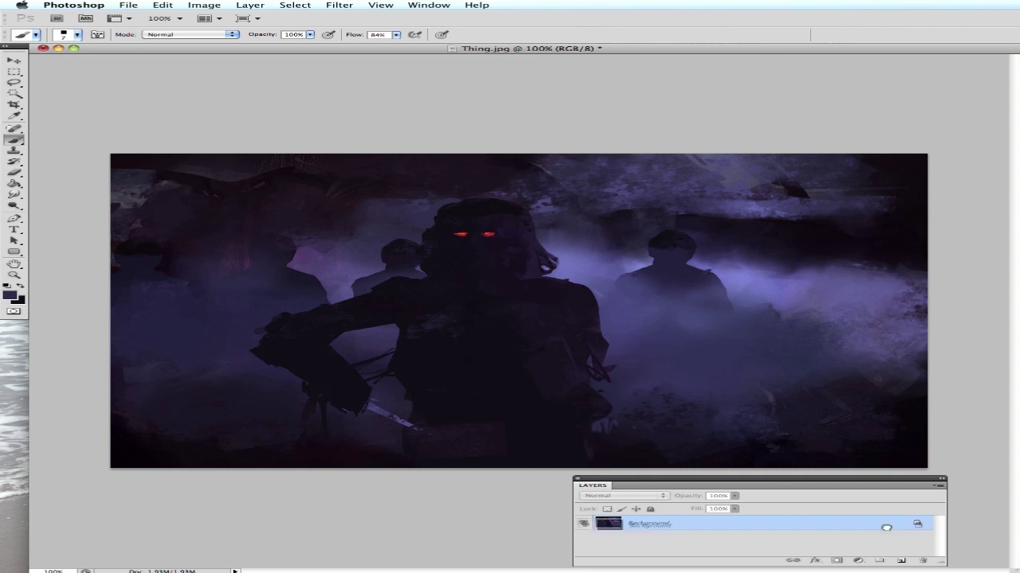
left_click_drag(885, 525, 900, 560)
Pick a teal colour and apply a red-teal gradient map to the copy
left_click(10, 296)
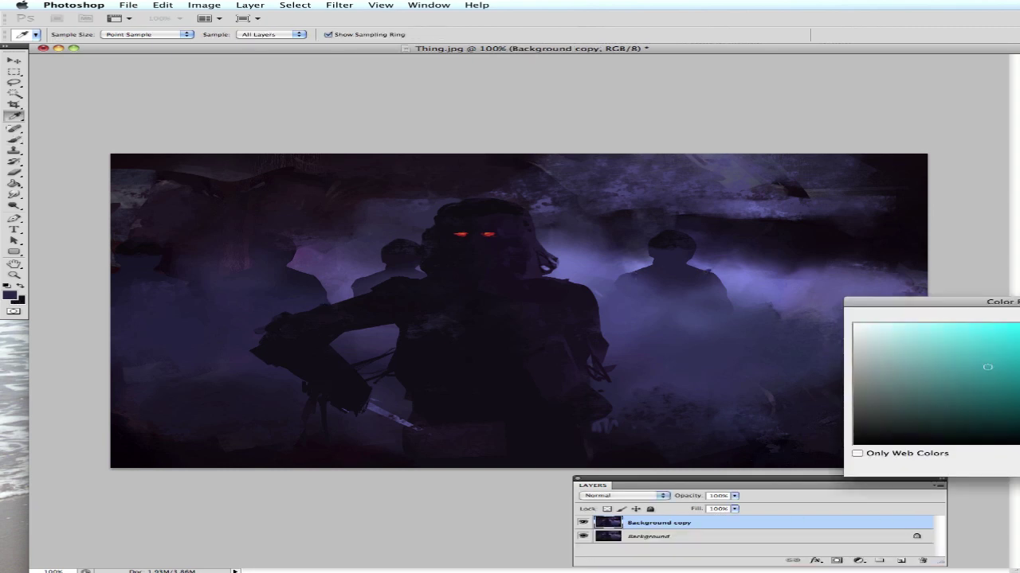
left_click_drag(1018, 358, 1018, 327)
key("Return")
left_click(204, 5)
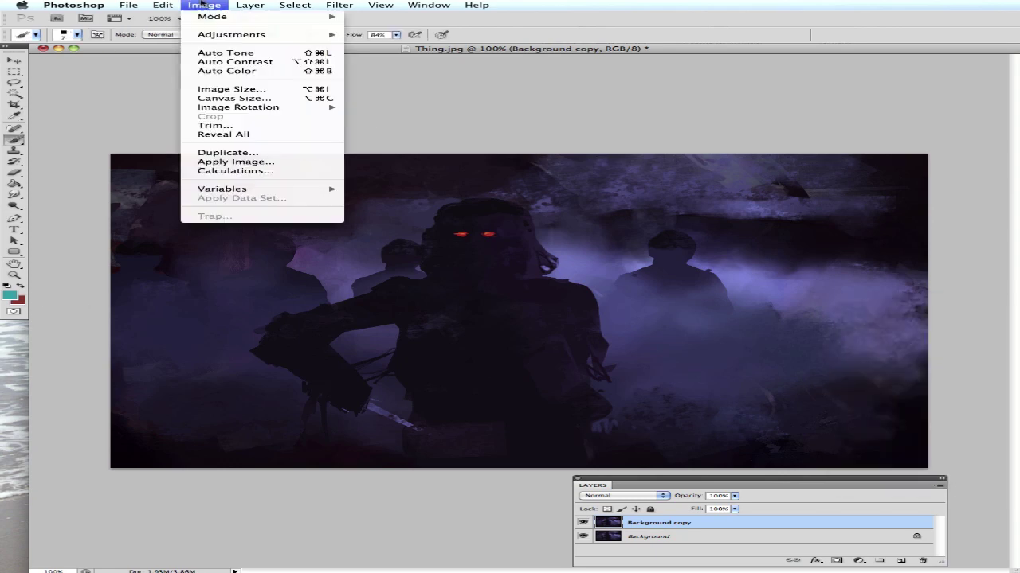
left_click(382, 231)
left_click(616, 314)
left_click(892, 248)
key("b")
Blend the tinted copy as Color Dodge at lower opacity and merge it down
left_click(663, 495)
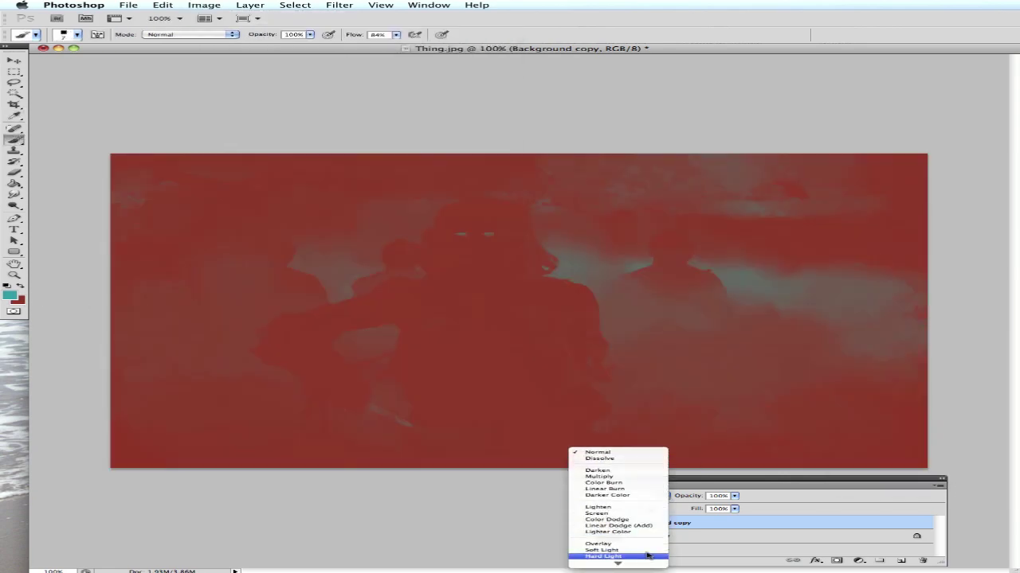
left_click(603, 549)
left_click(662, 495)
left_click(597, 489)
left_click(663, 496)
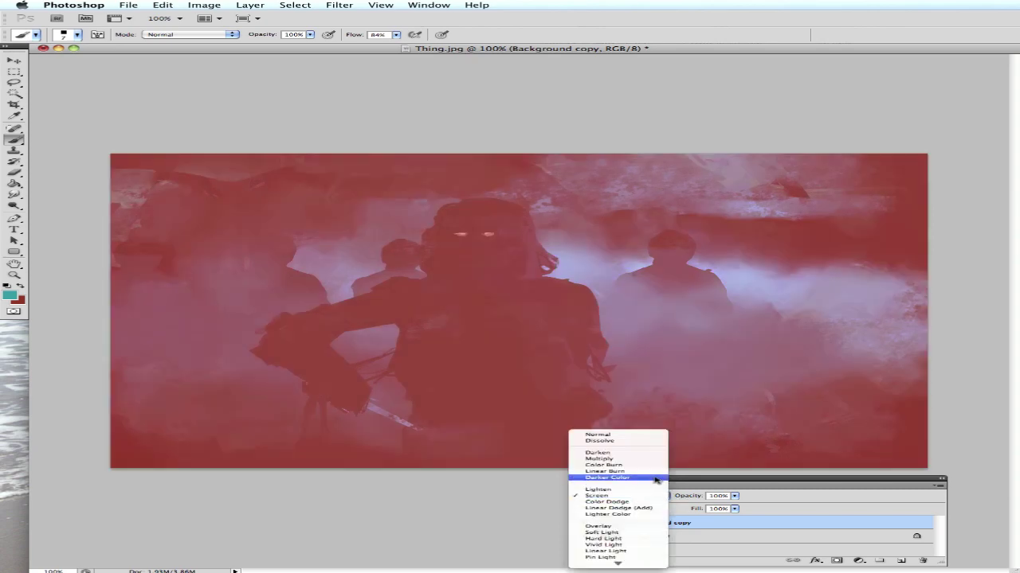
left_click(653, 471)
left_click(734, 496)
left_click_drag(738, 506, 690, 508)
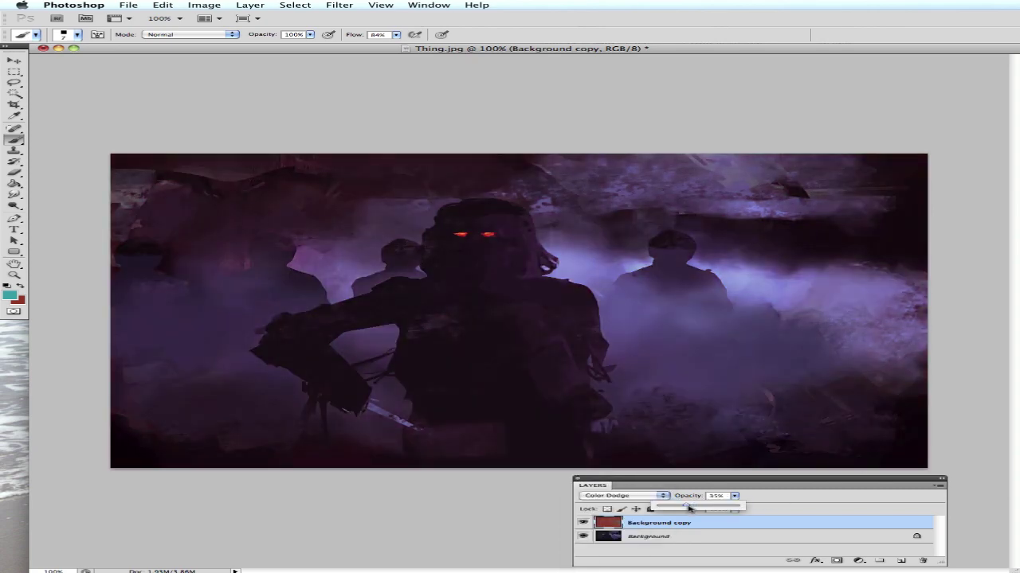
key("Return")
key("ctrl+e")
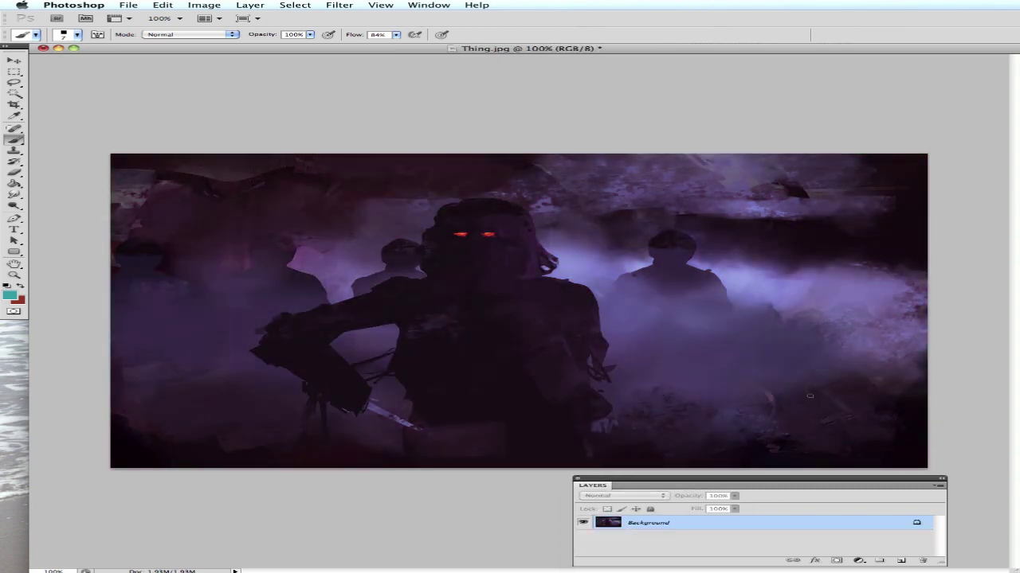
Merge down a lower-opacity Soft Light duplicate, then apply a cooler Color Balance
key("bracketright")
key("bracketright")
key("bracketright")
left_click(387, 216, "alt")
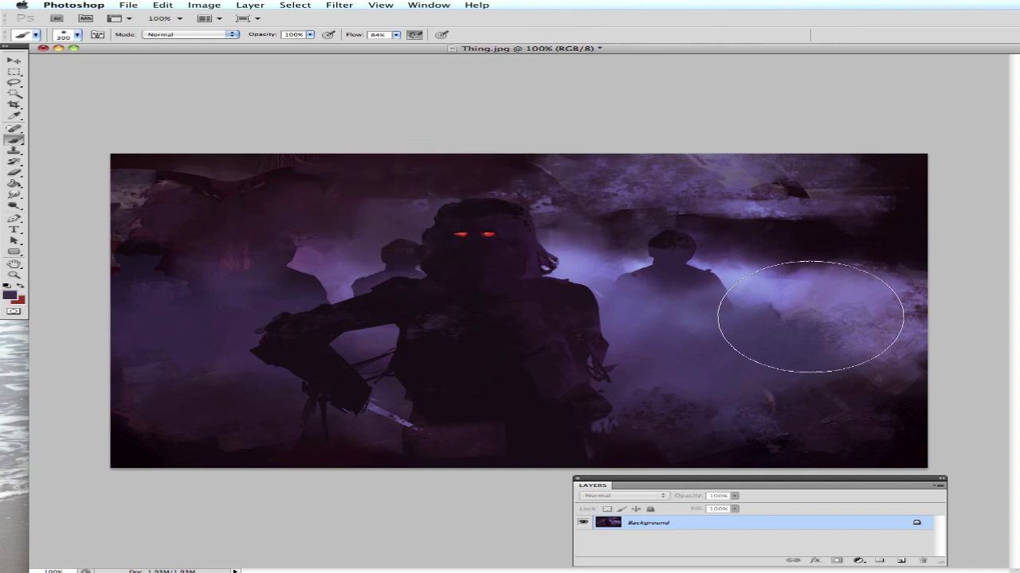
key("ctrl+j")
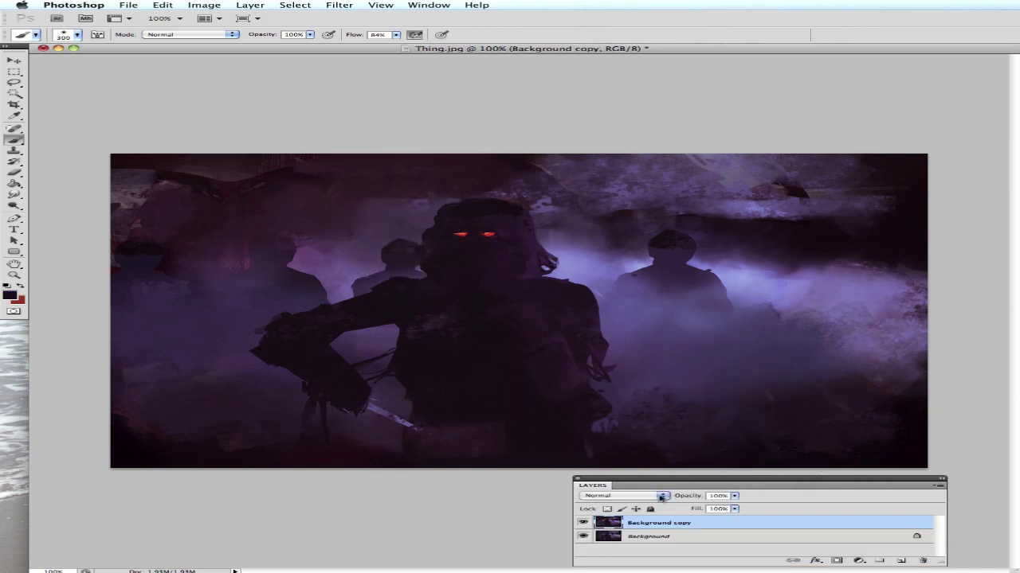
key("shift+alt+f")
left_click(734, 496)
left_click_drag(741, 506, 699, 523)
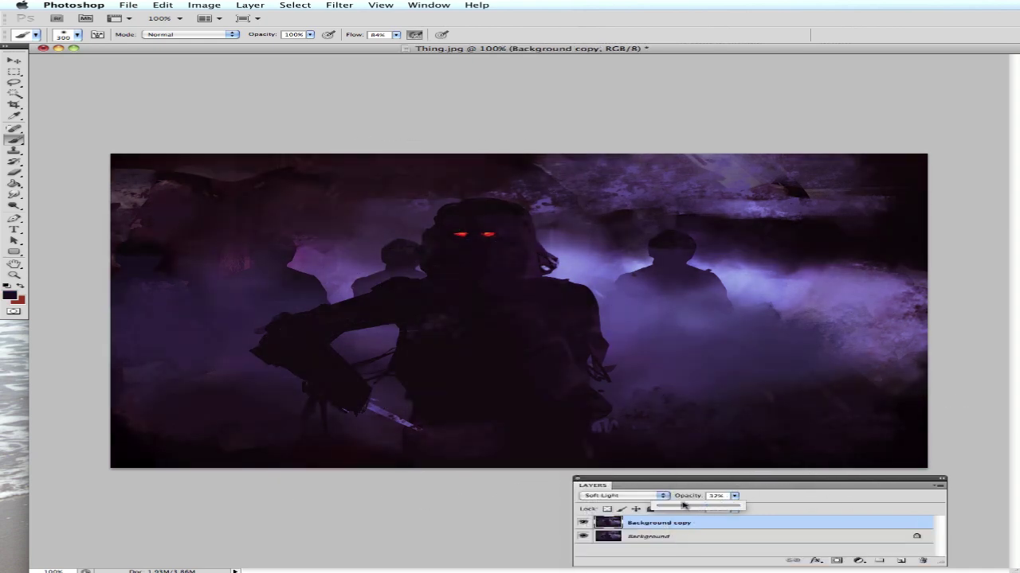
key("ctrl+e")
key("ctrl+b")
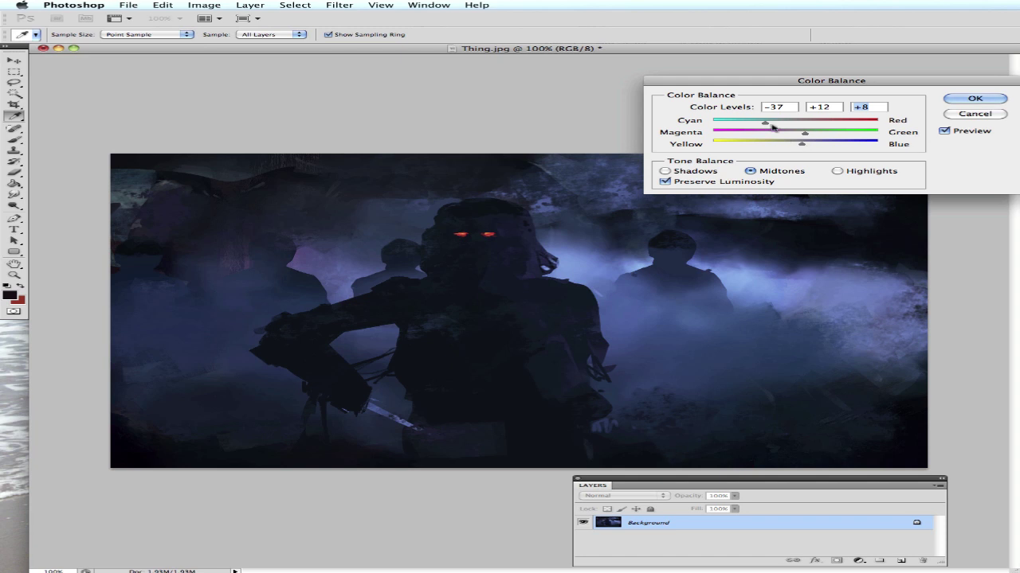
left_click(974, 98)
On a new layer, paint brighter fog over the right and left figures and merge it
key("b")
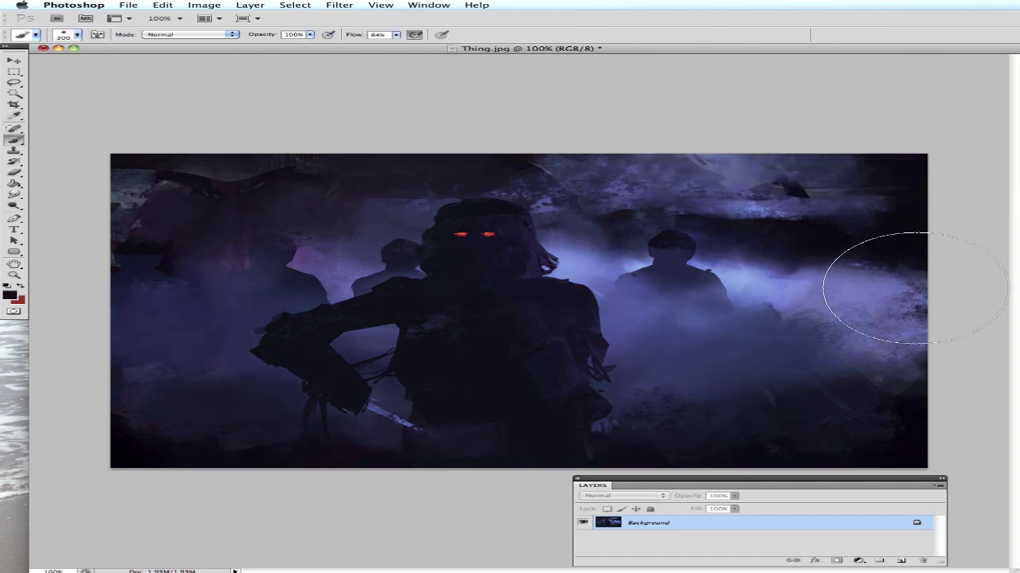
key("ctrl+shift+alt+n")
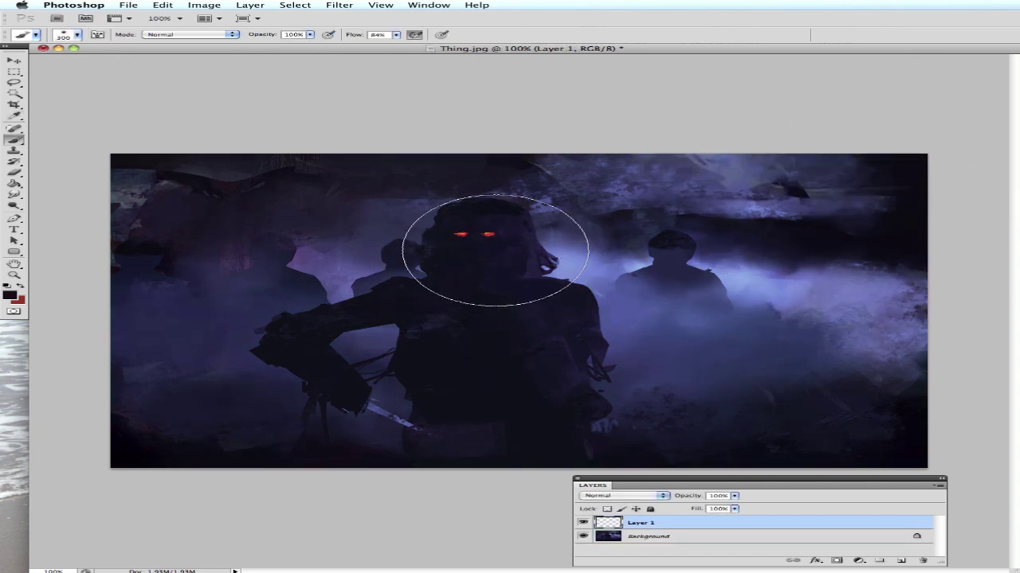
key("bracketleft")
key("bracketleft")
key("bracketleft")
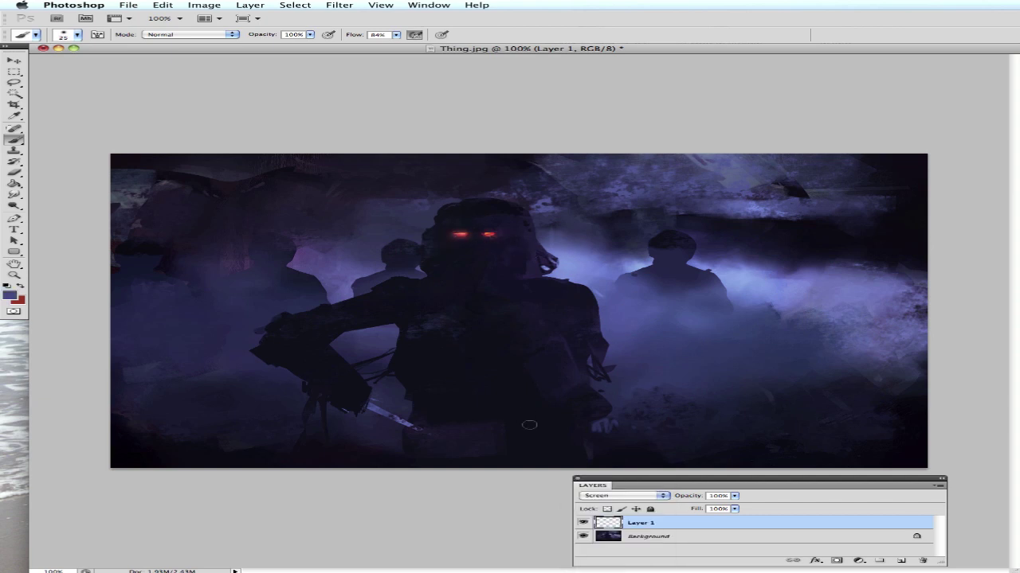
key("bracketright")
key("bracketright")
key("bracketright")
key("bracketright")
key("bracketright")
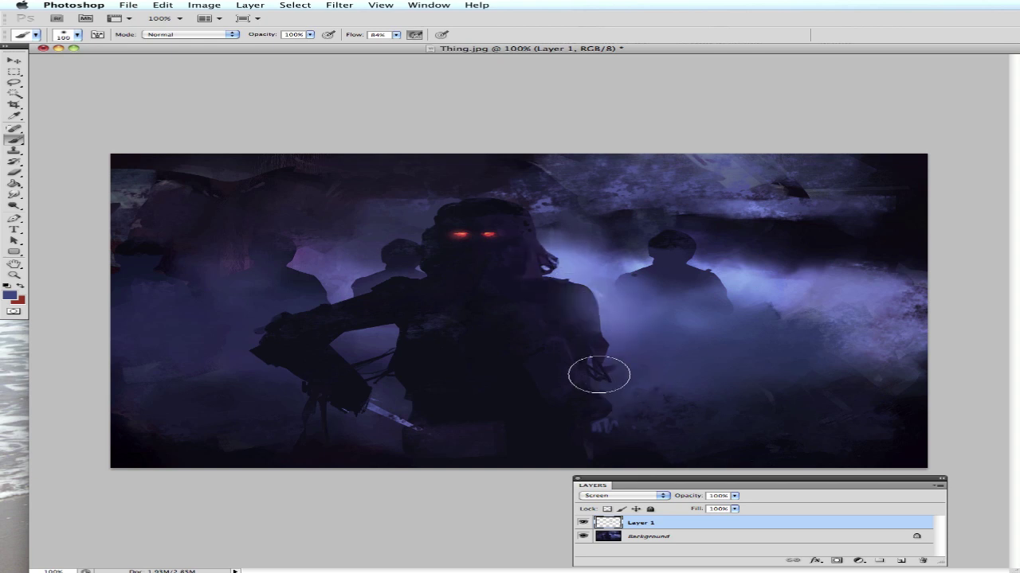
left_click_drag(732, 243, 735, 302)
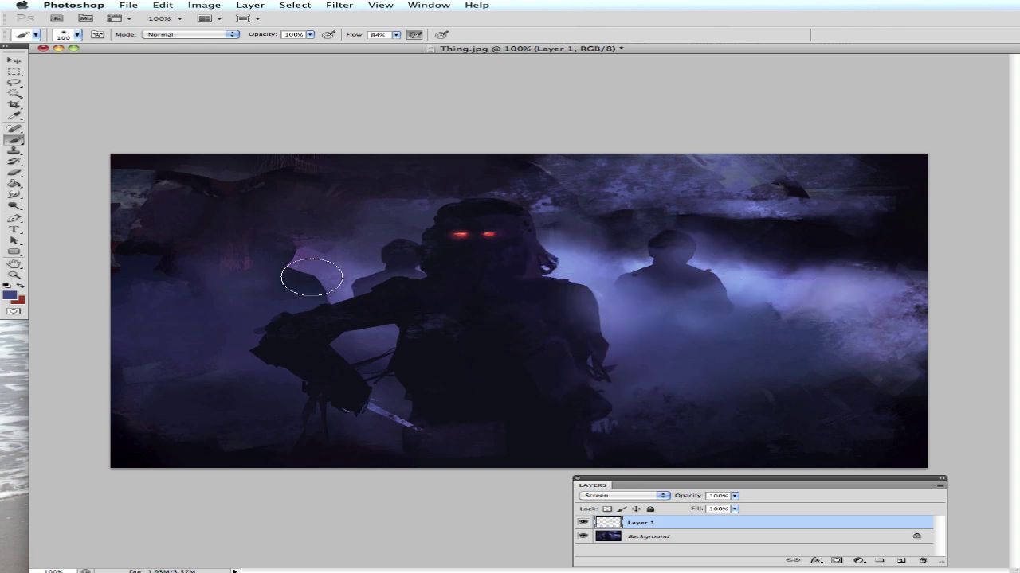
left_click_drag(311, 275, 374, 259)
key("ctrl+e")
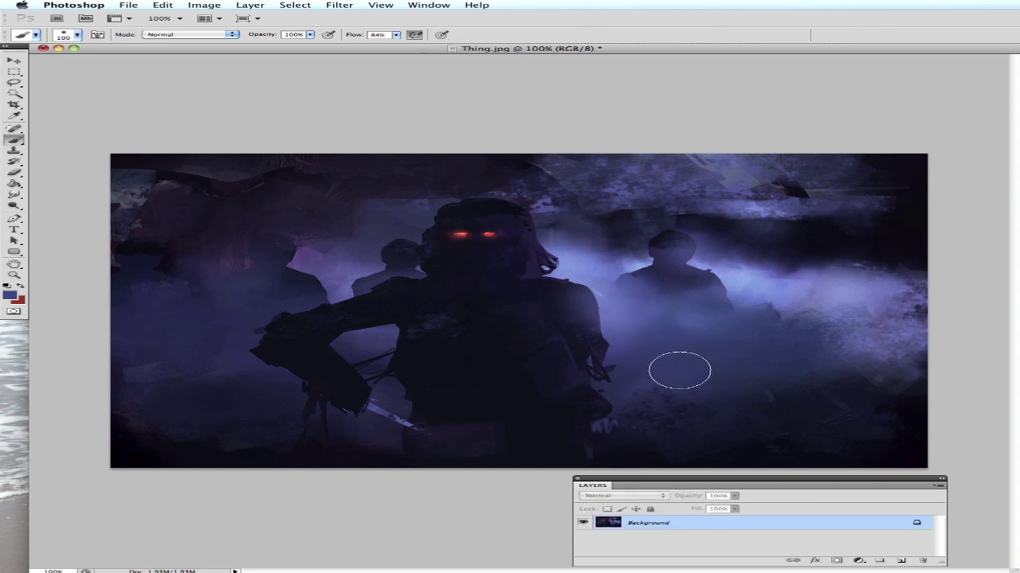
On a new layer, paint sampled dark tones into the lower right and upper left, then merge
key("ctrl+shift+alt+n")
key("bracketright")
key("bracketright")
key("bracketright")
left_click(557, 405, "alt")
left_click_drag(723, 443, 433, 408)
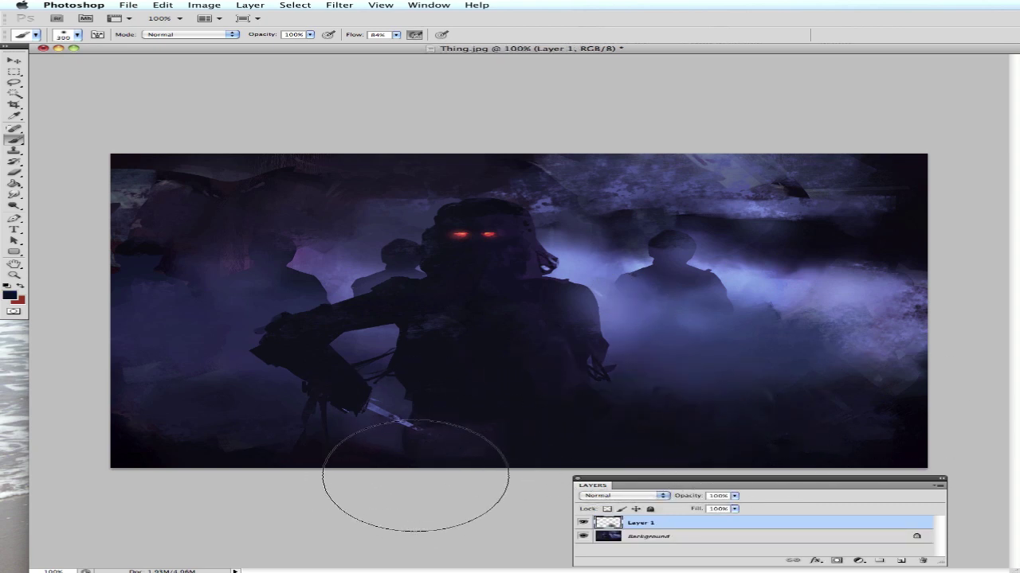
left_click_drag(216, 182, 637, 179)
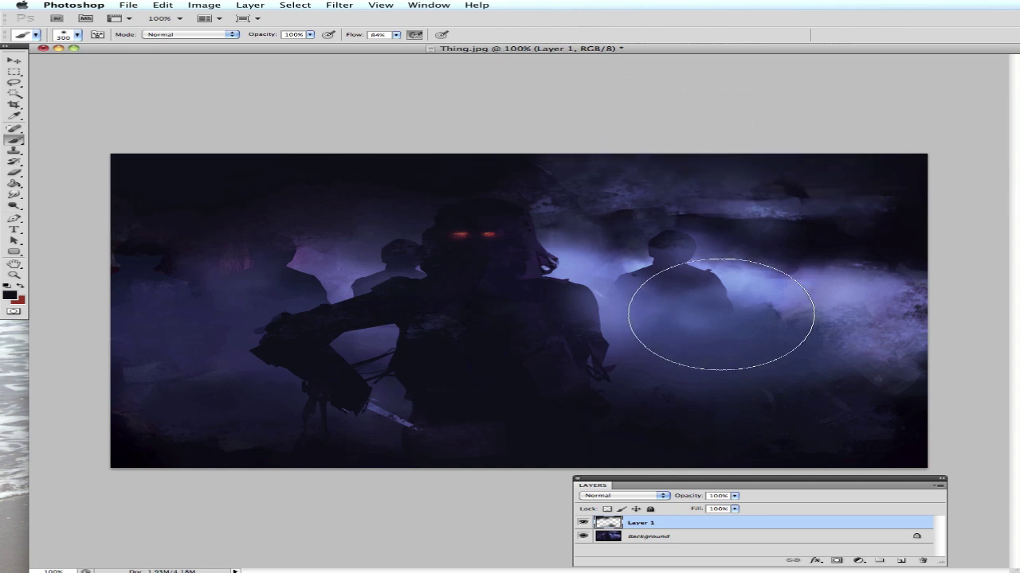
key("ctrl+e")
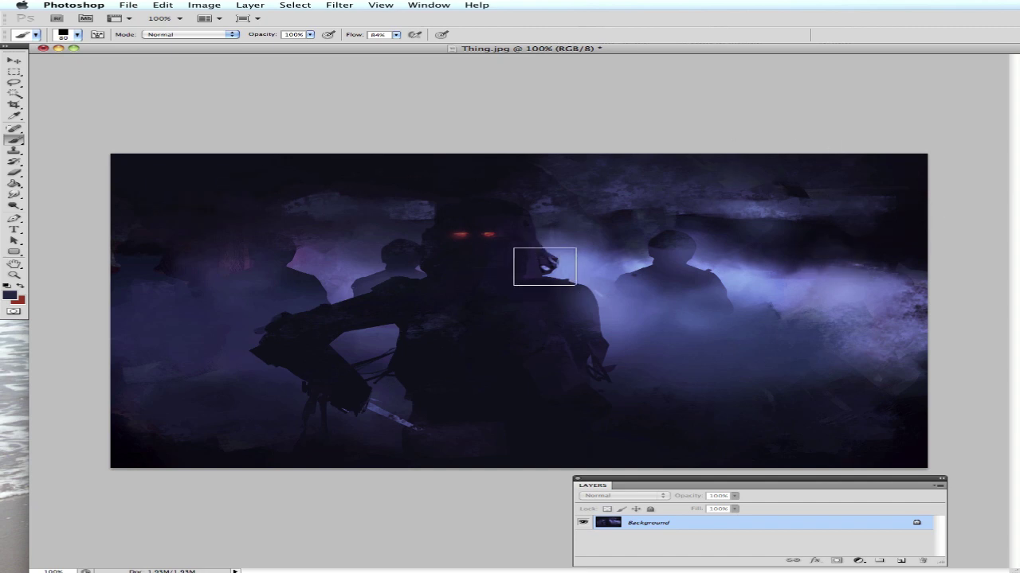
Add a new layer with faint fog near the helmet and apply Sharpen More
key("ctrl+alt+shift+n")
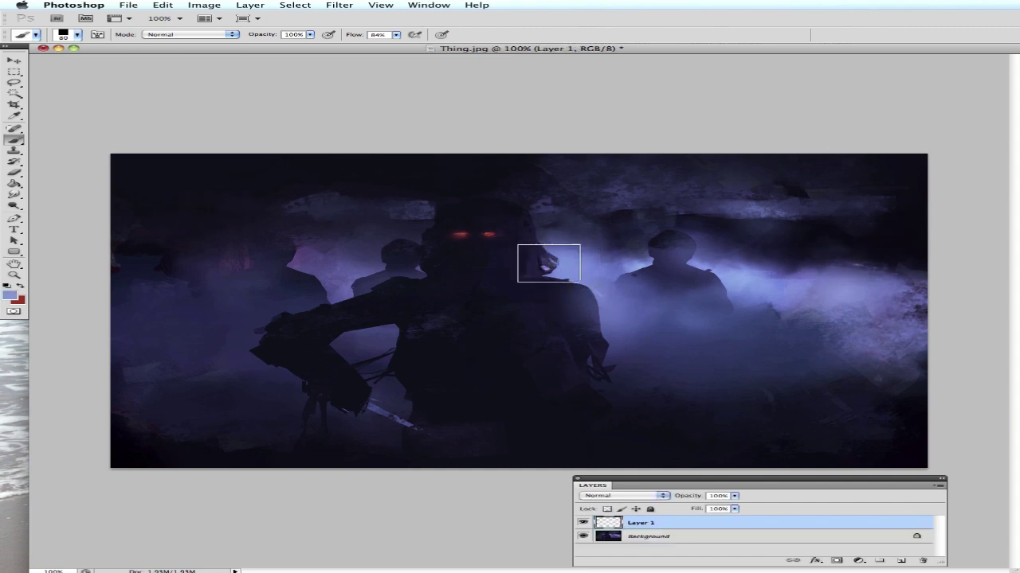
left_click_drag(549, 263, 514, 407)
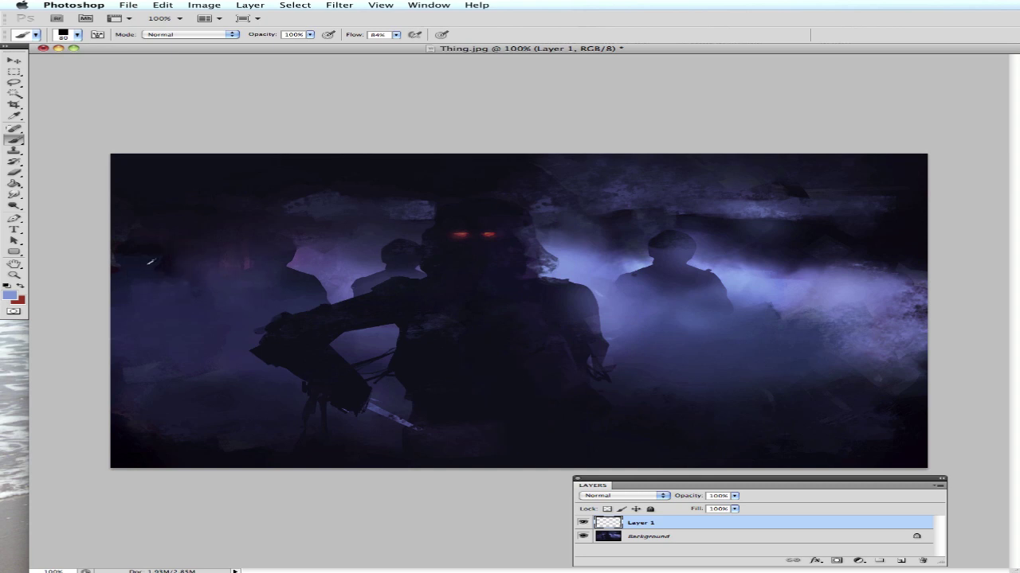
left_click(149, 264, "alt")
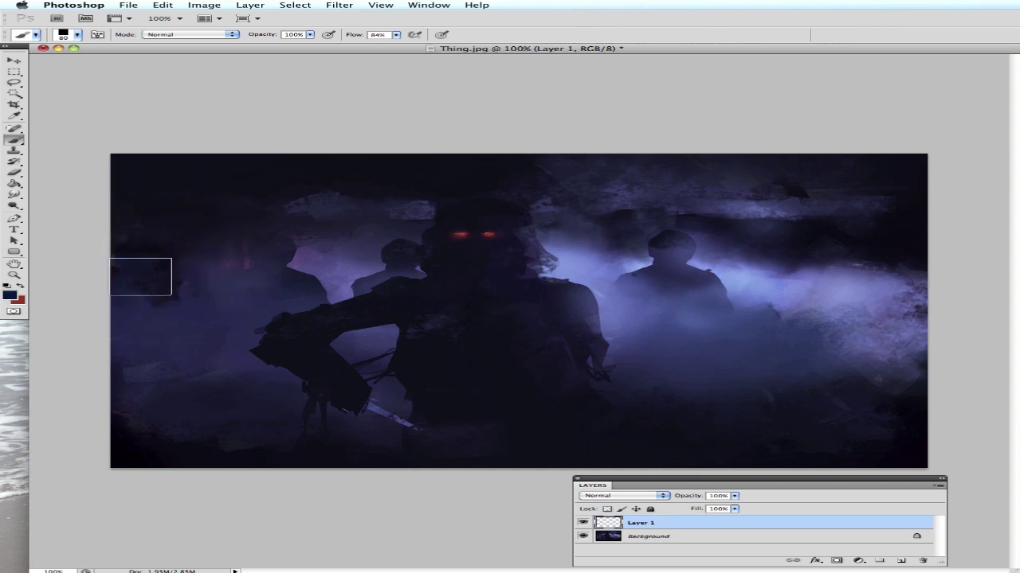
left_click(339, 5)
left_click(526, 186)
Lasso and reshape the helmet top, invert the selection, and sample dark purple to paint
key("h")
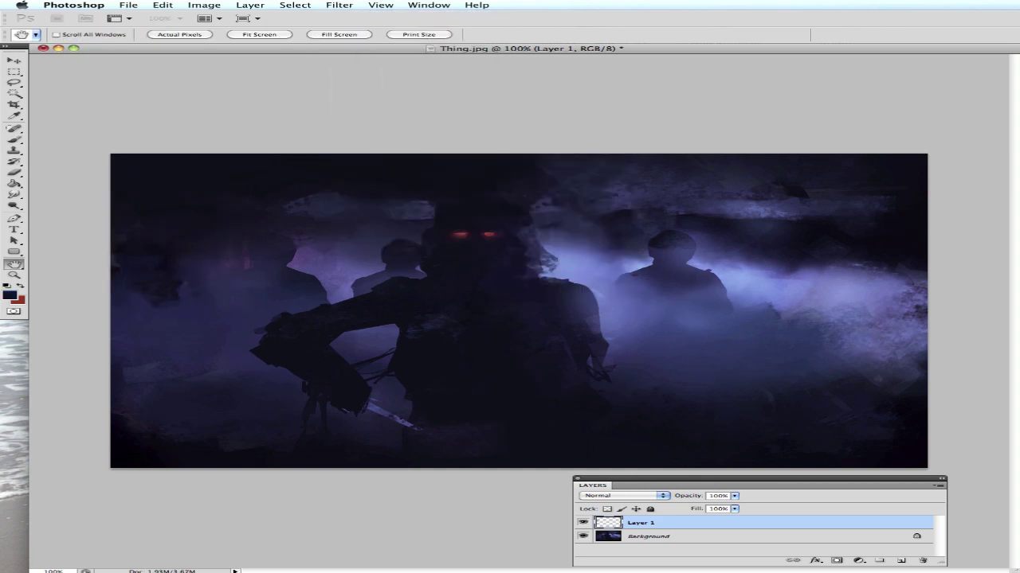
key("l")
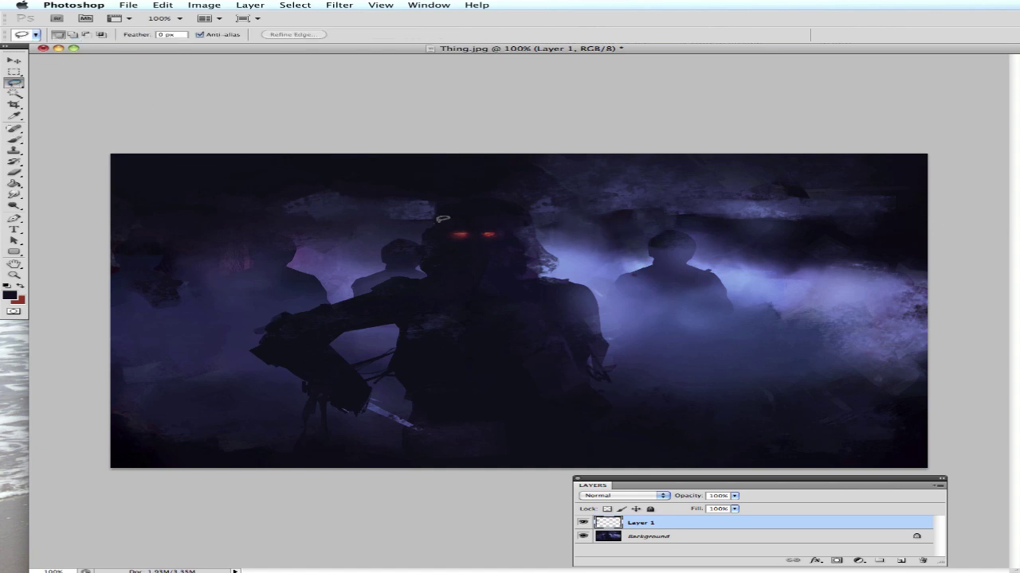
left_click_drag(538, 217, 514, 238)
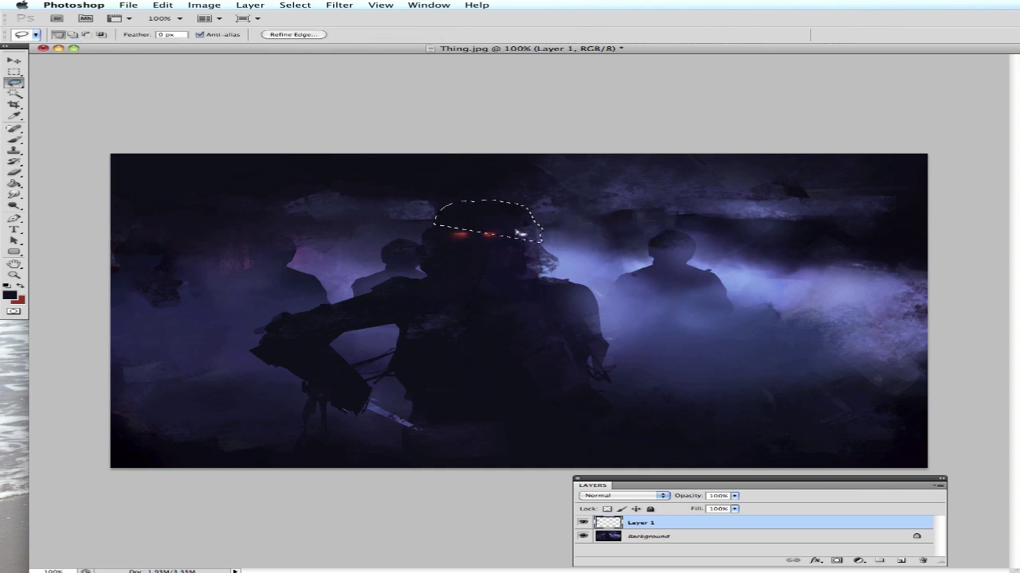
right_click(495, 204)
left_click(557, 268)
key("Return")
key("ctrl+shift+i")
key("ctrl+h")
key("b")
left_click(423, 211, "alt")
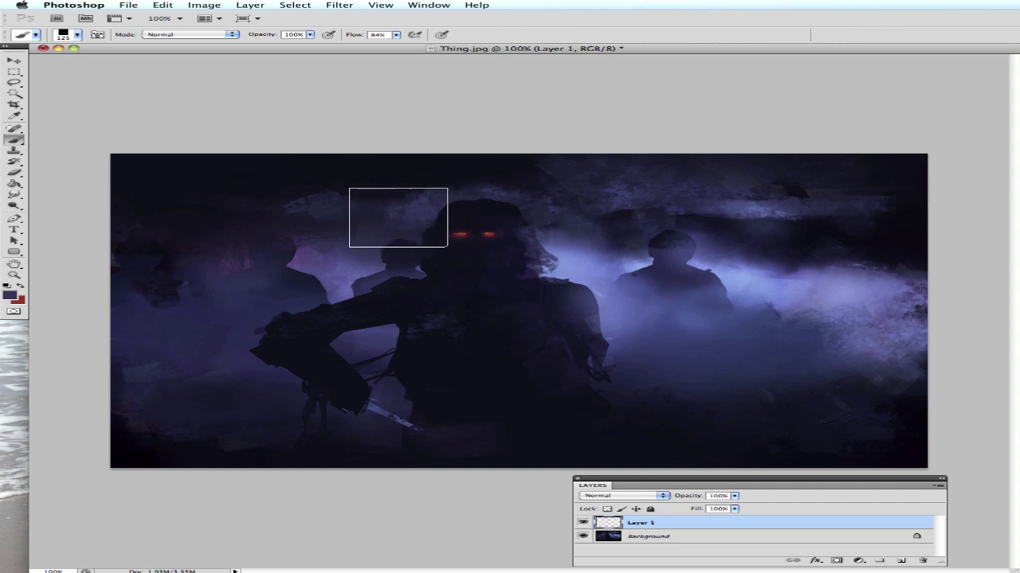
key("bracketleft")
key("bracketleft")
key("bracketleft")
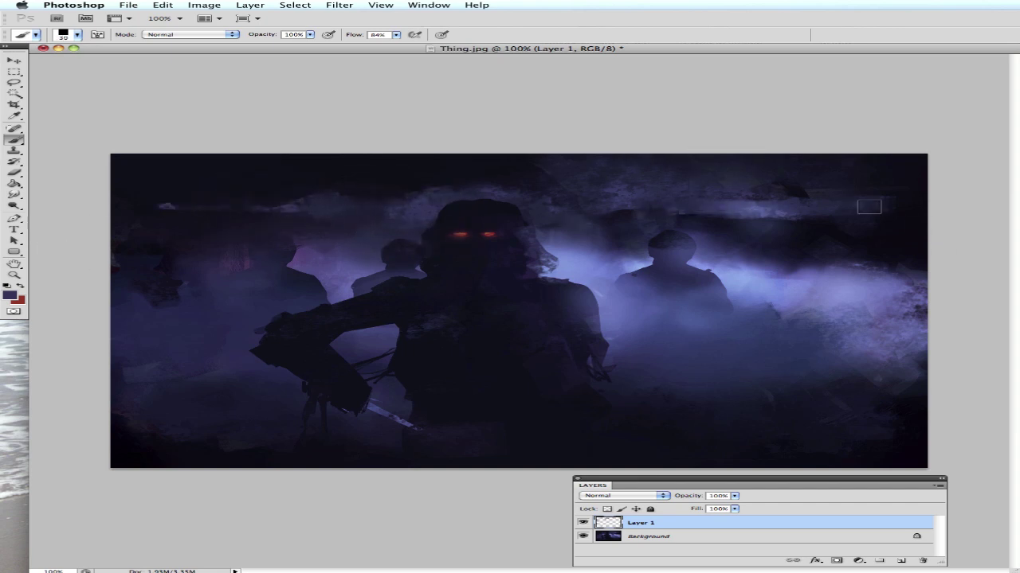
Choose a textured cloud brush and lighter purple to dab fog around the figures
right_click(780, 362)
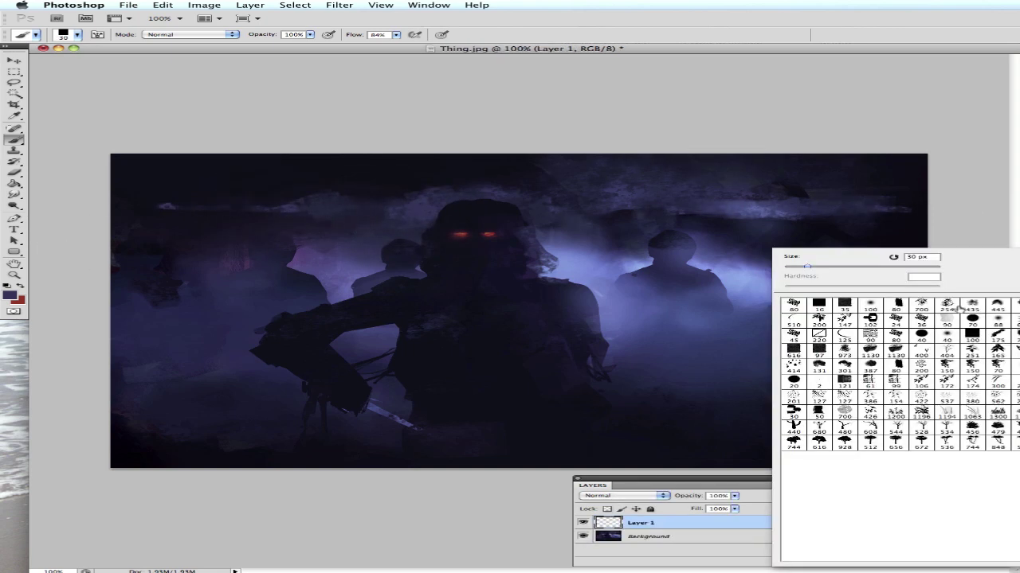
left_click(970, 307)
left_click(745, 263, "alt")
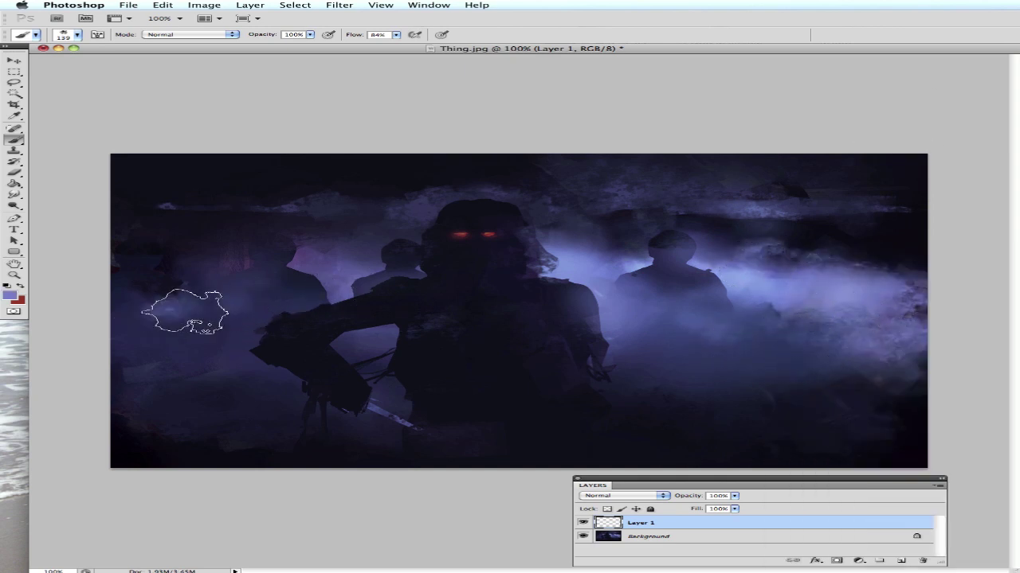
left_click(160, 310, "alt")
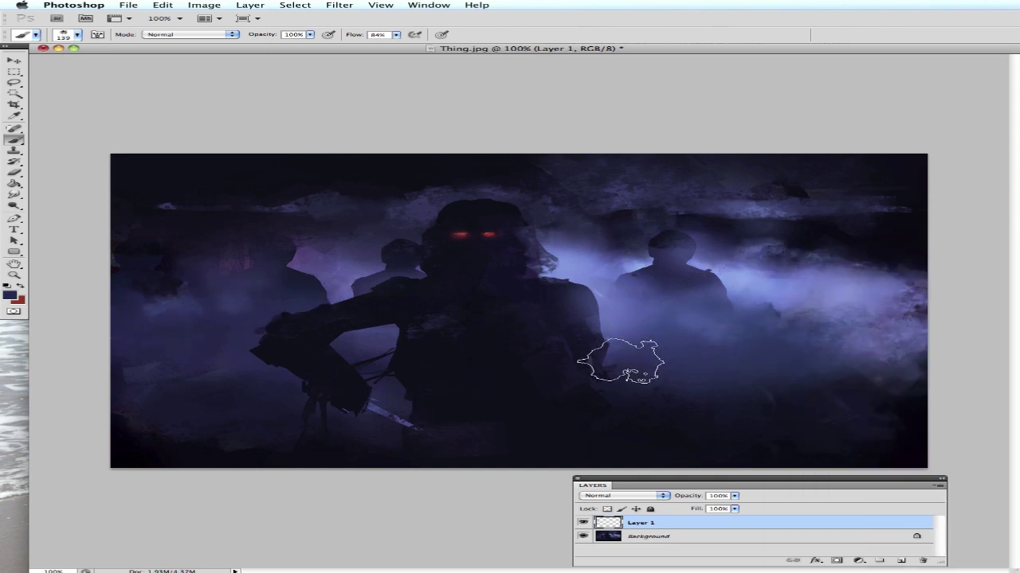
left_click(374, 16)
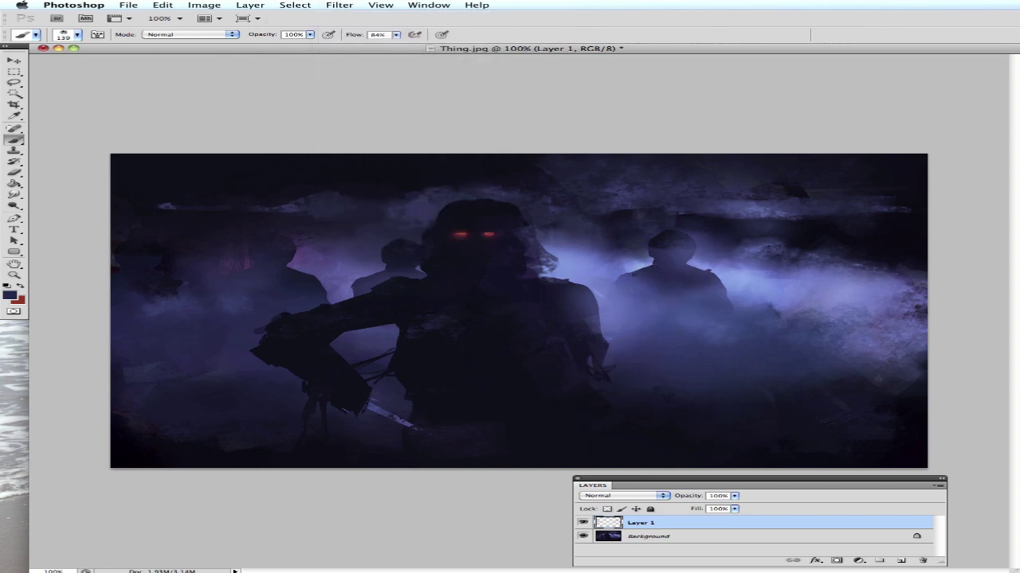